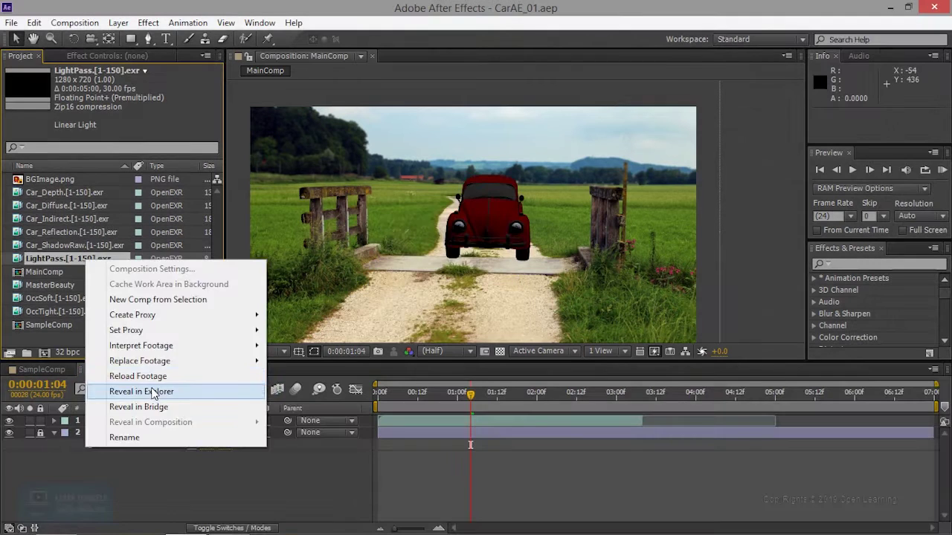
Reload the LightPass, MasterBeauty, OccSoft and OccTight footage items in the Project panel.
left_click(152, 371)
right_click(59, 285)
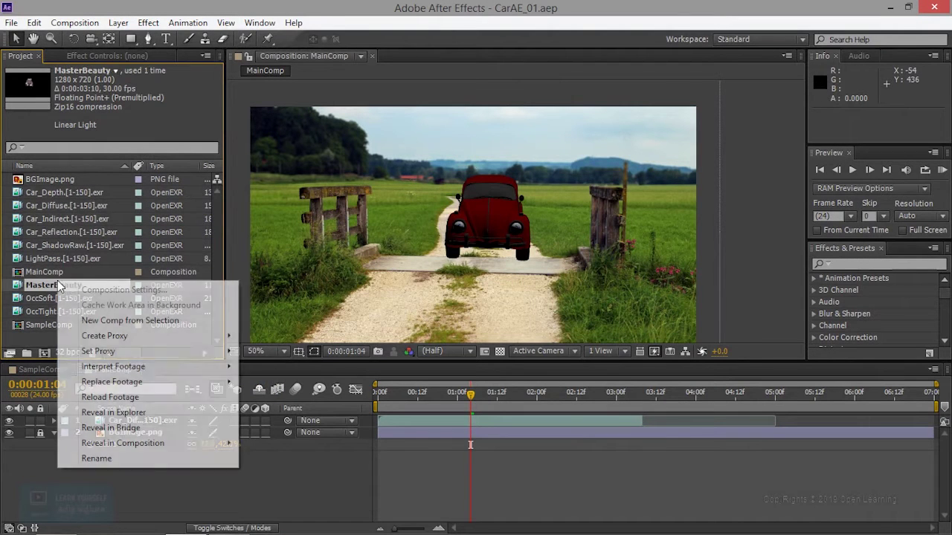
left_click(152, 403)
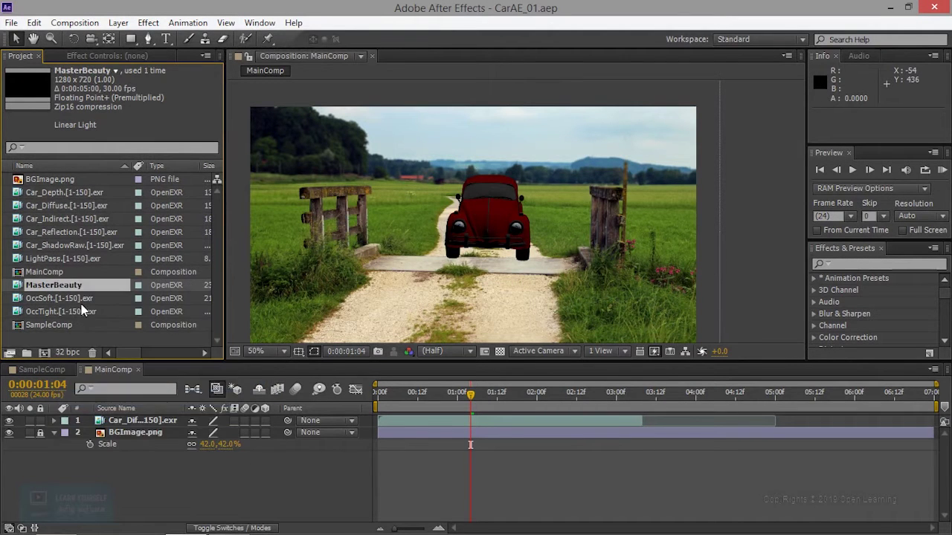
right_click(80, 299)
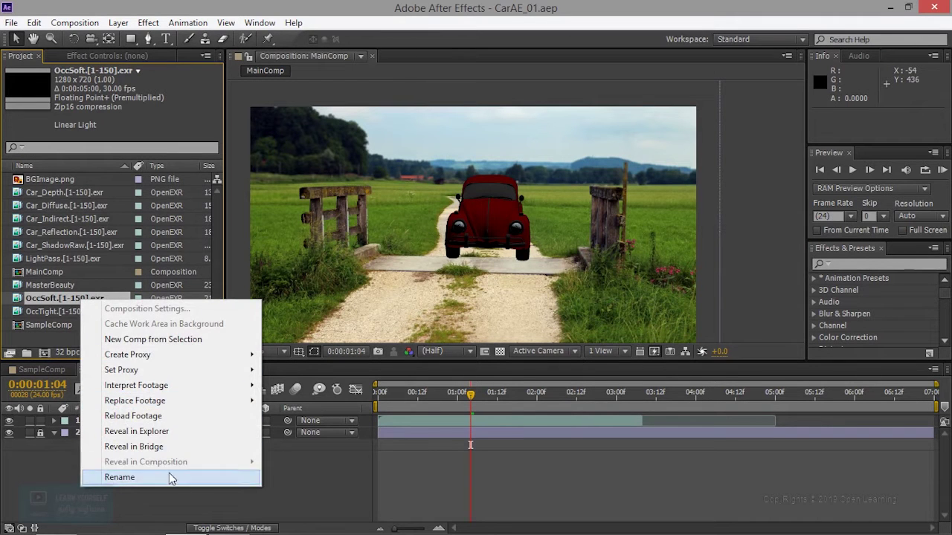
left_click(134, 416)
right_click(91, 312)
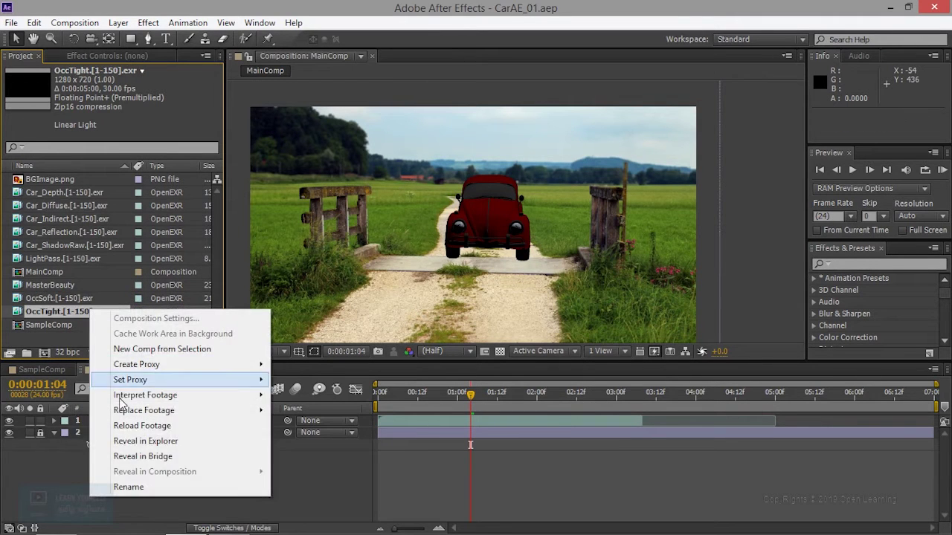
left_click(162, 428)
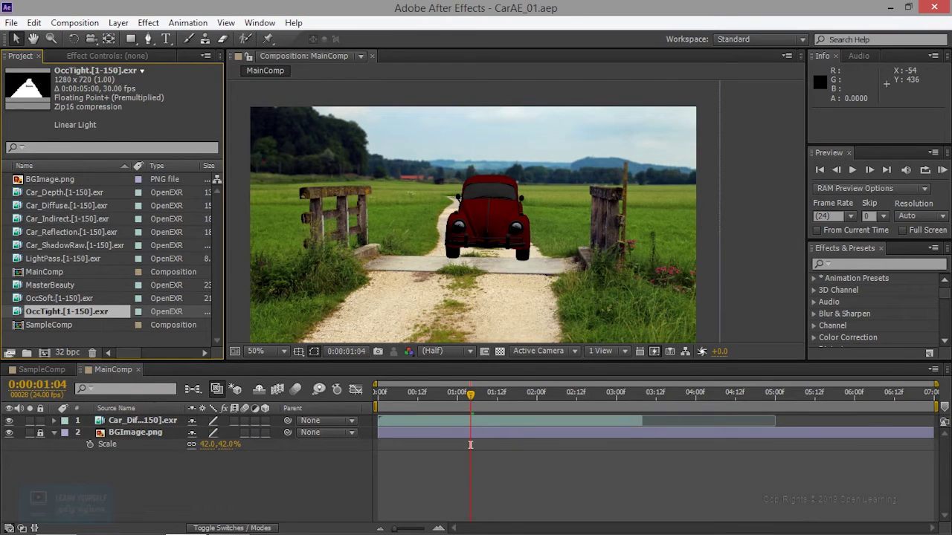
Set MainComp's time to 0:00:03:15 and start dragging Car_Reflection into the timeline.
mouse_move(471, 398)
left_mouse_down()
mouse_move(453, 405)
mouse_move(623, 394)
left_mouse_up()
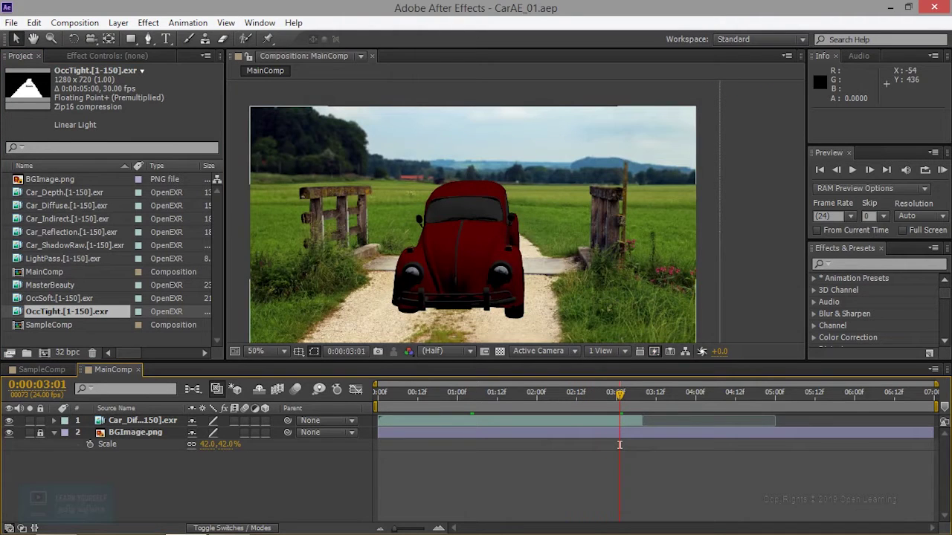
left_click(691, 422)
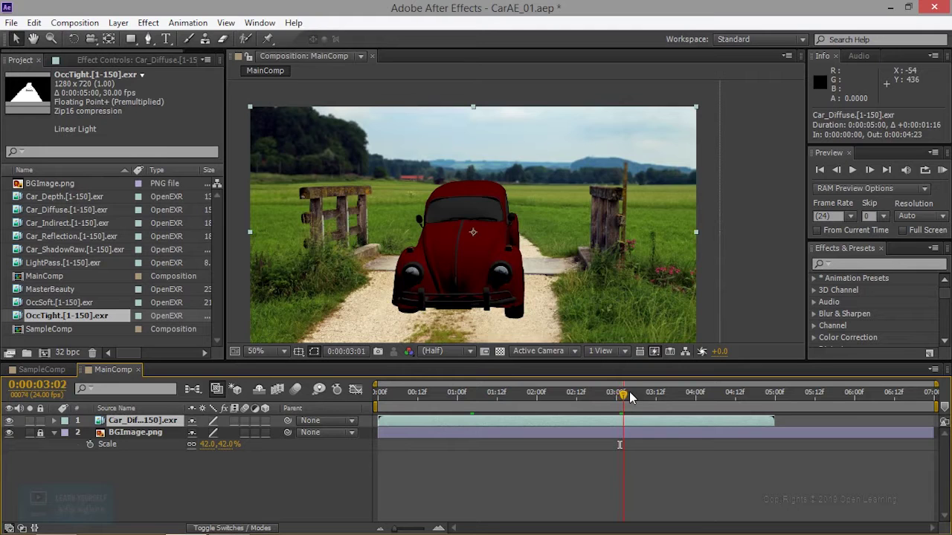
left_click_drag(629, 394, 667, 396)
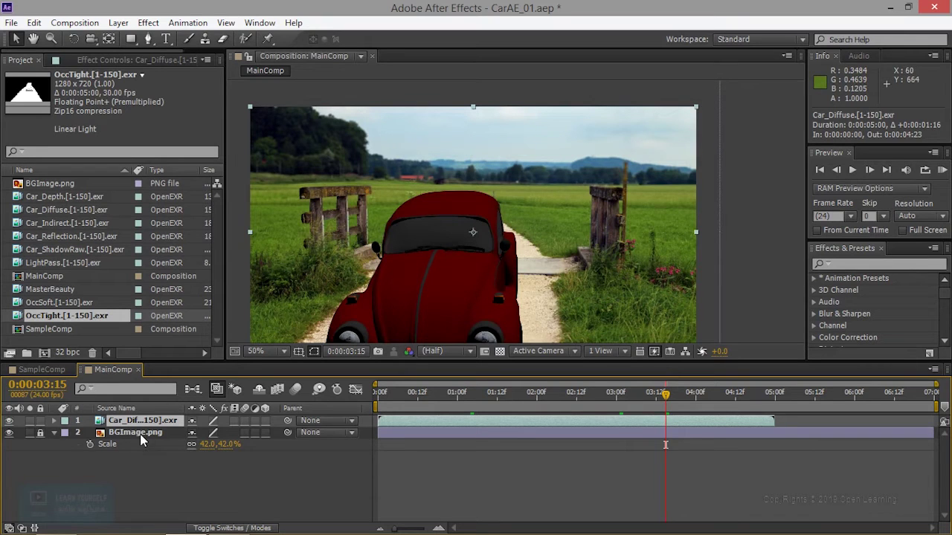
left_click(70, 237)
left_click_drag(71, 236, 99, 421)
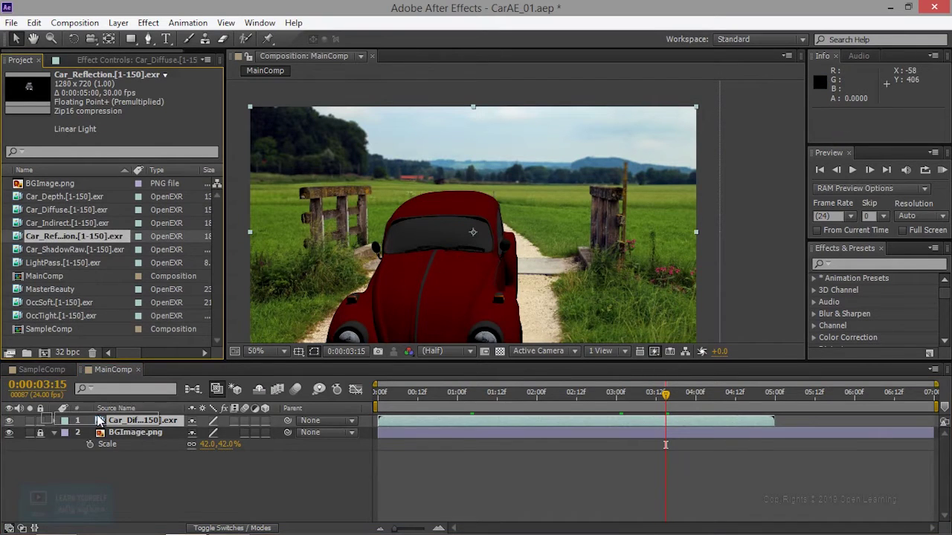
Drop Car_Reflection above Car_Diffuse with Parent None and enable frame blending.
mouse_move(99, 421)
left_mouse_down()
mouse_move(84, 439)
mouse_move(117, 424)
left_mouse_up()
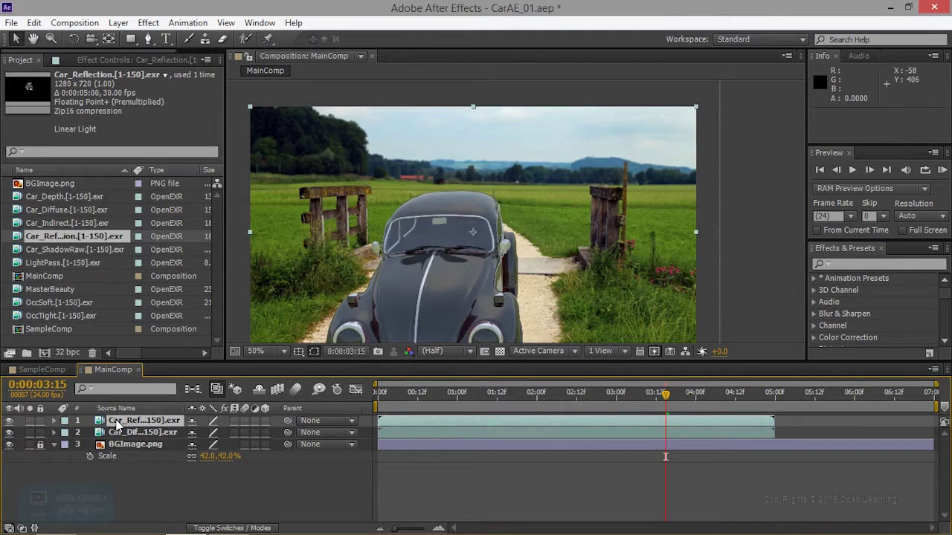
left_click(340, 426)
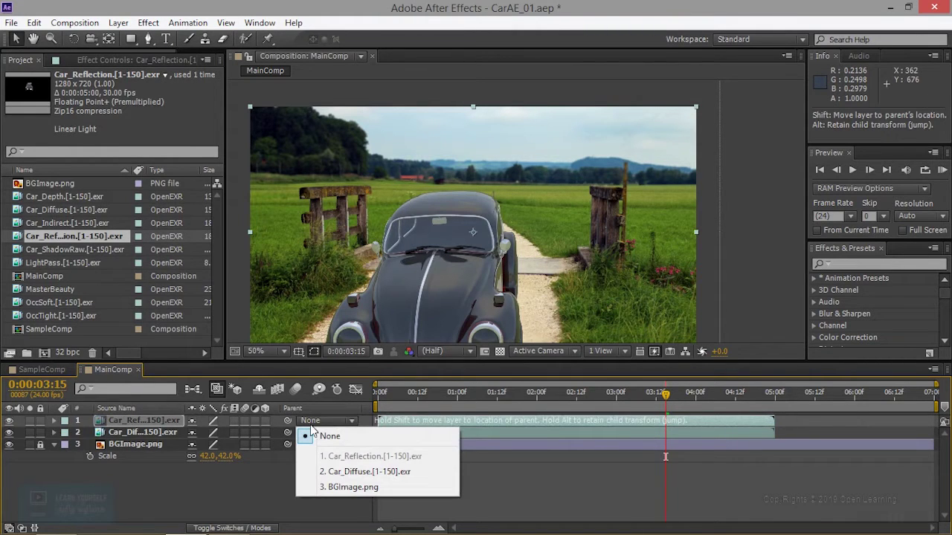
left_click(229, 483)
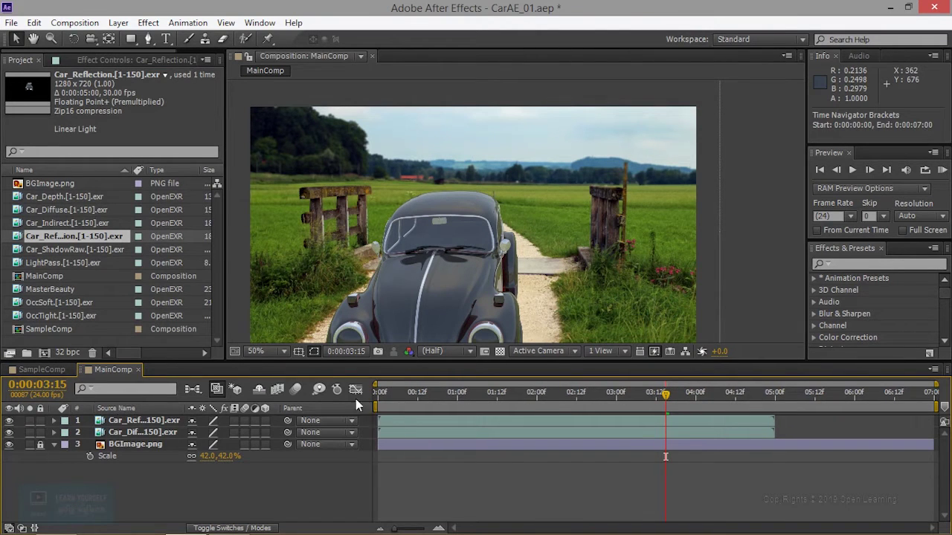
left_click(283, 395)
right_click(347, 413)
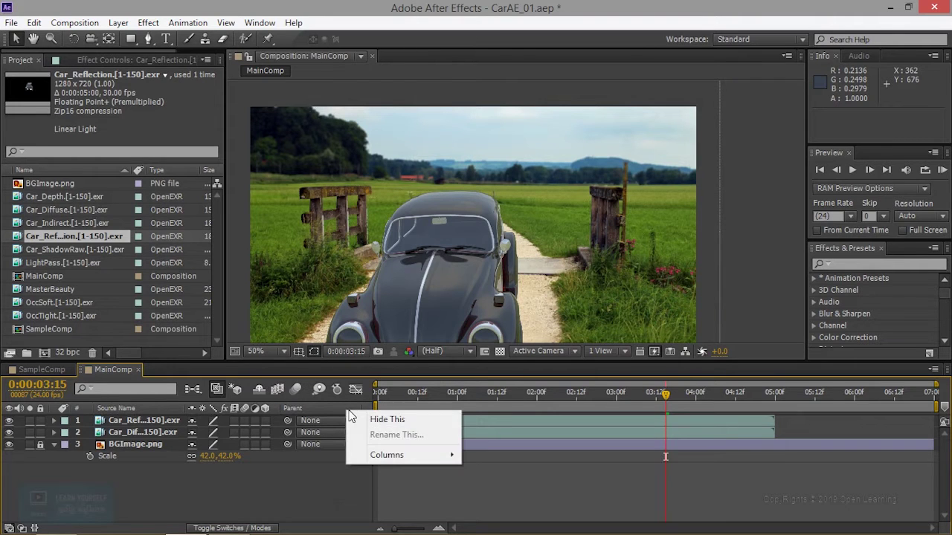
Show the Modes column, set Car_Reflection to Add, and zoom to the headlights.
mouse_move(378, 453)
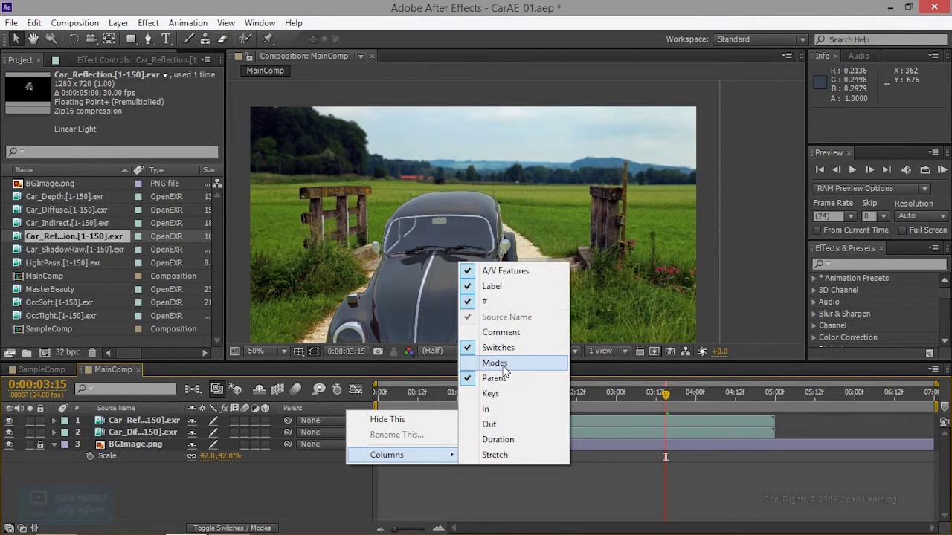
left_click(495, 363)
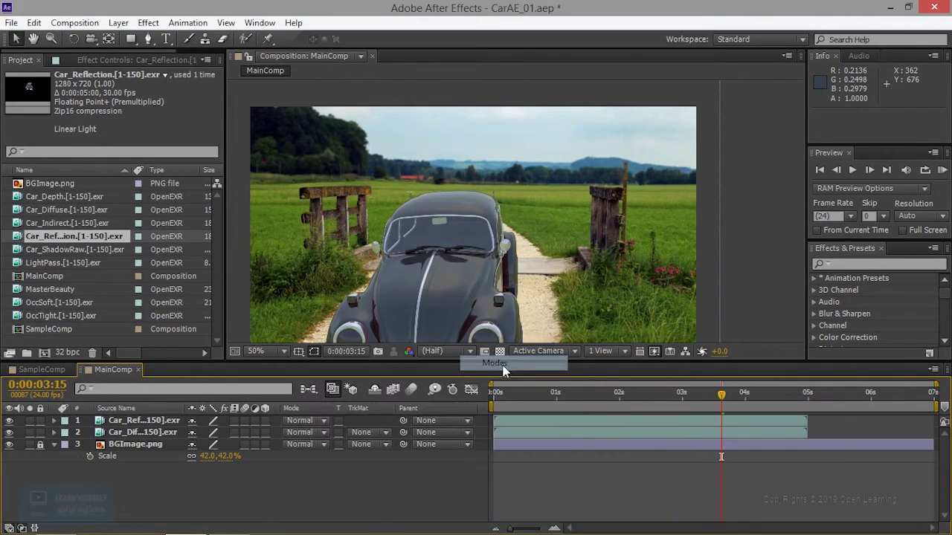
left_click(310, 422)
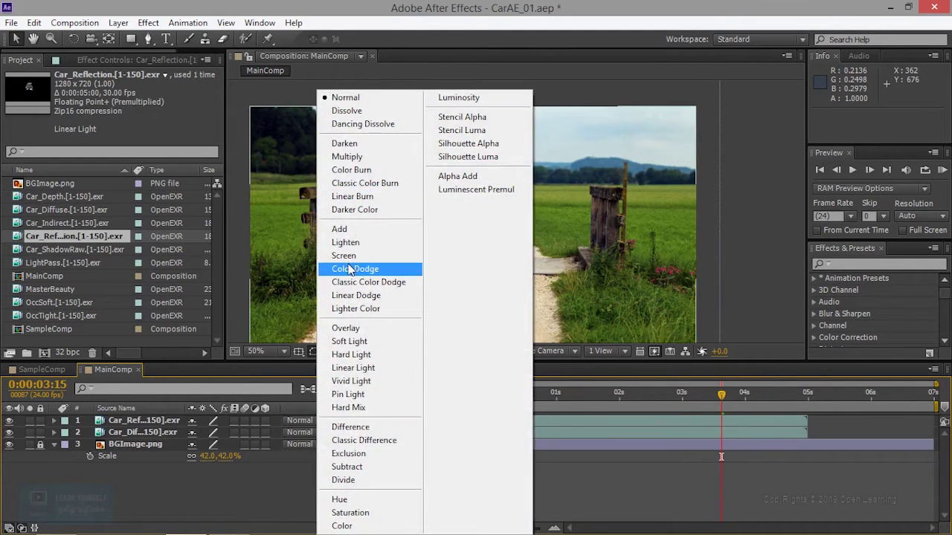
left_click(340, 230)
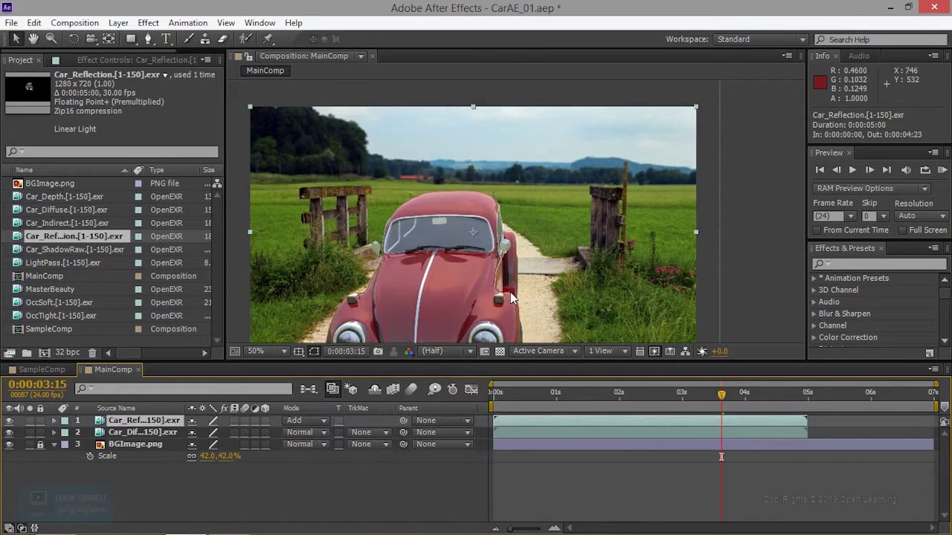
scroll(494, 301, "up", 2)
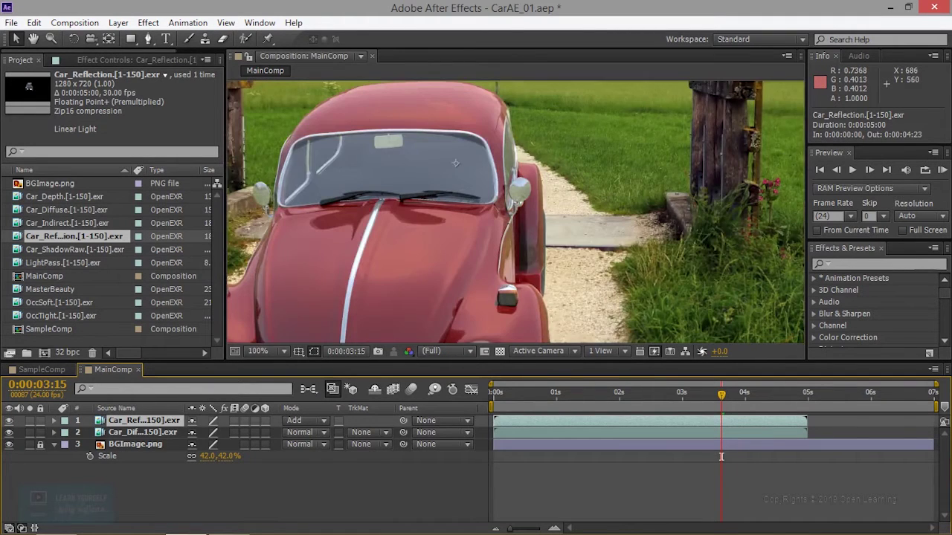
left_click_drag(489, 301, 562, 237)
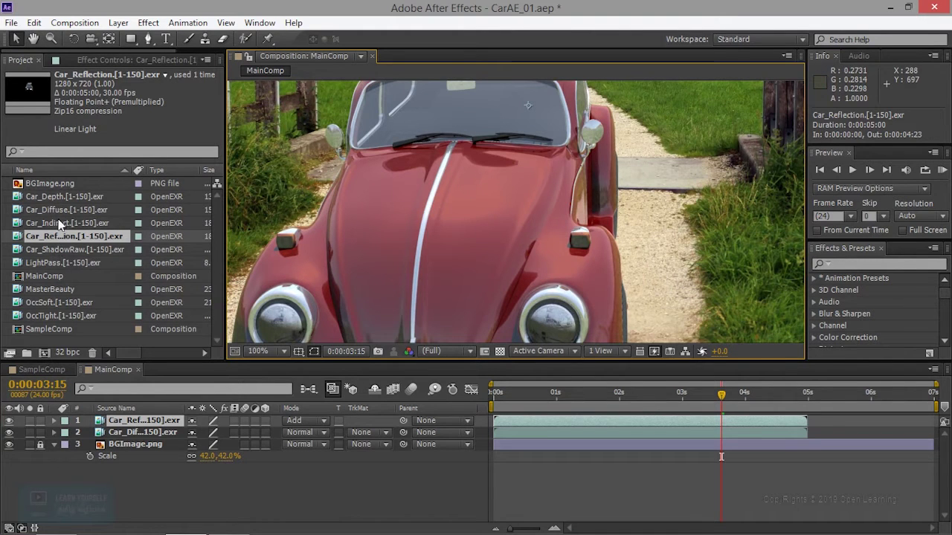
left_click(142, 433)
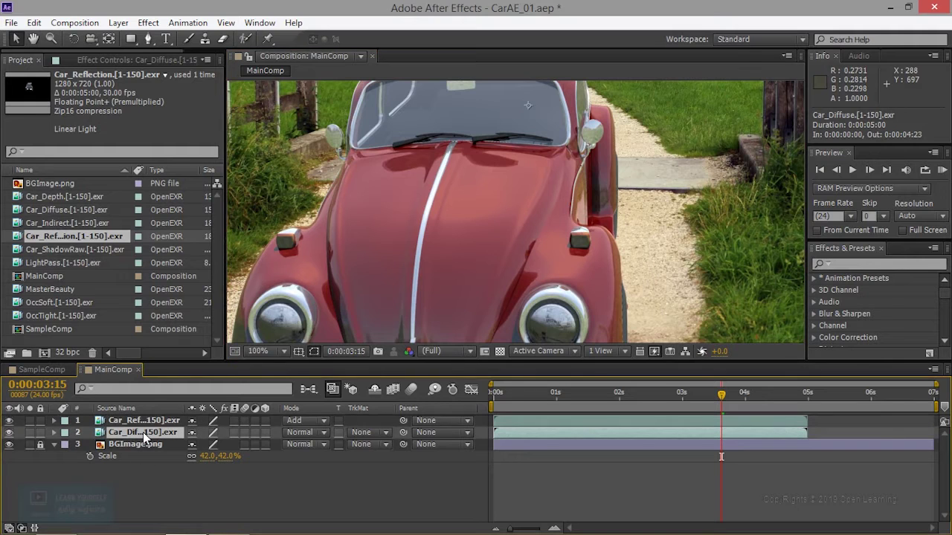
Add Car_Indirect below Car_Reflection and toggle its visibility to compare the shading.
left_click(84, 224)
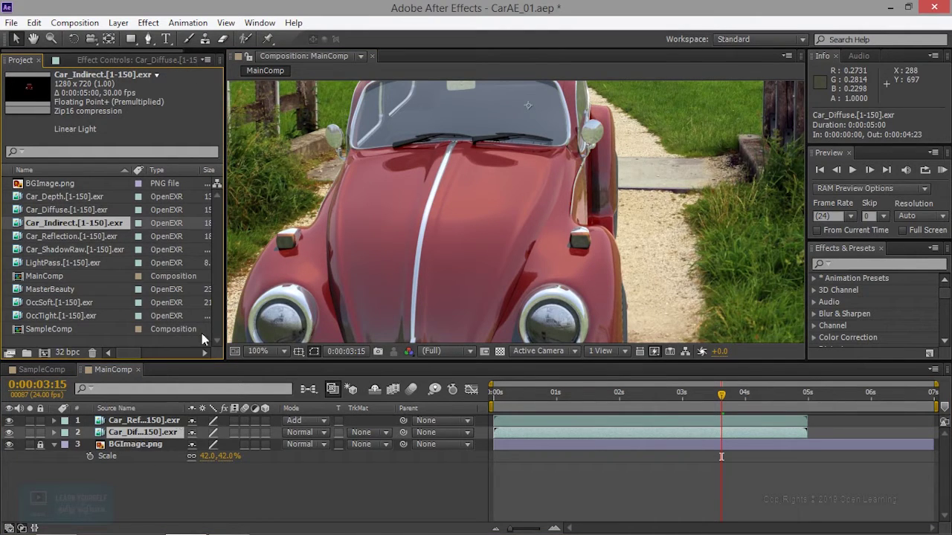
left_click_drag(64, 222, 128, 433)
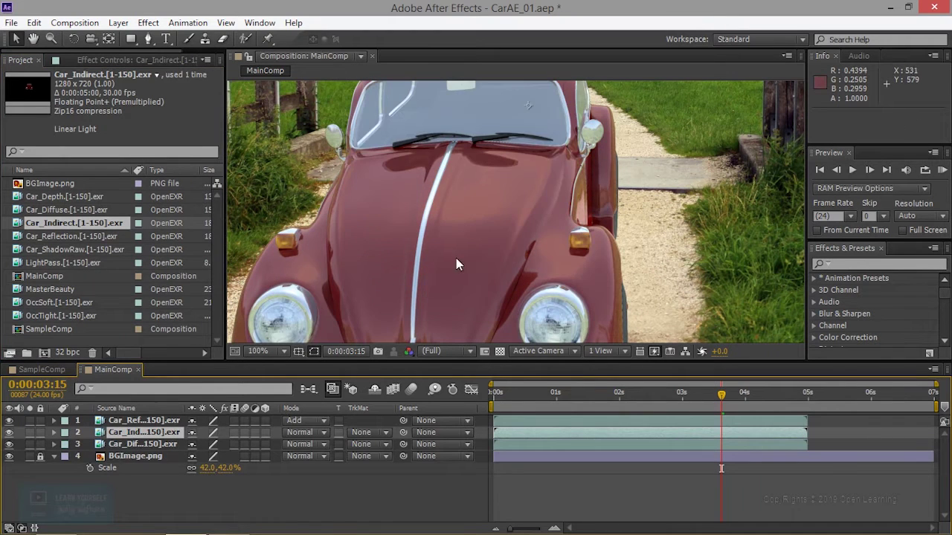
left_click(9, 433)
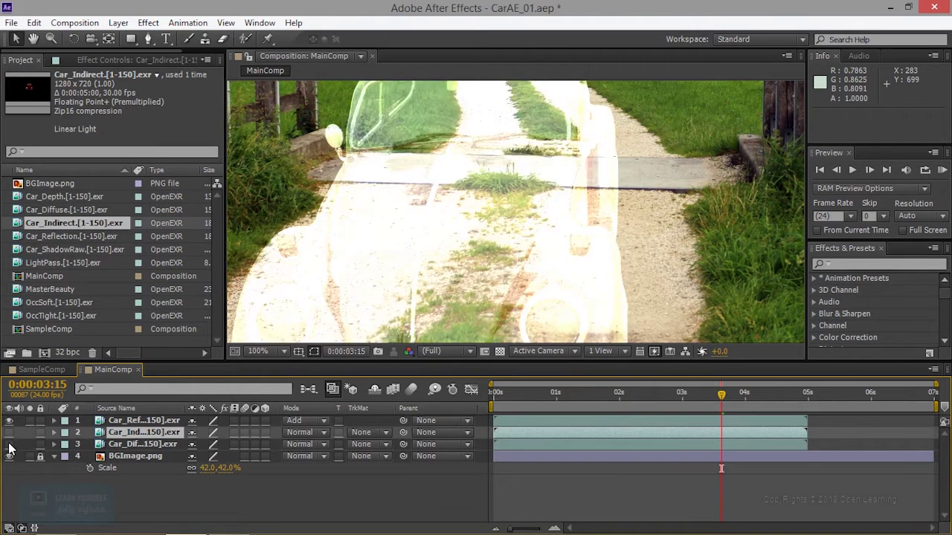
left_click(9, 433)
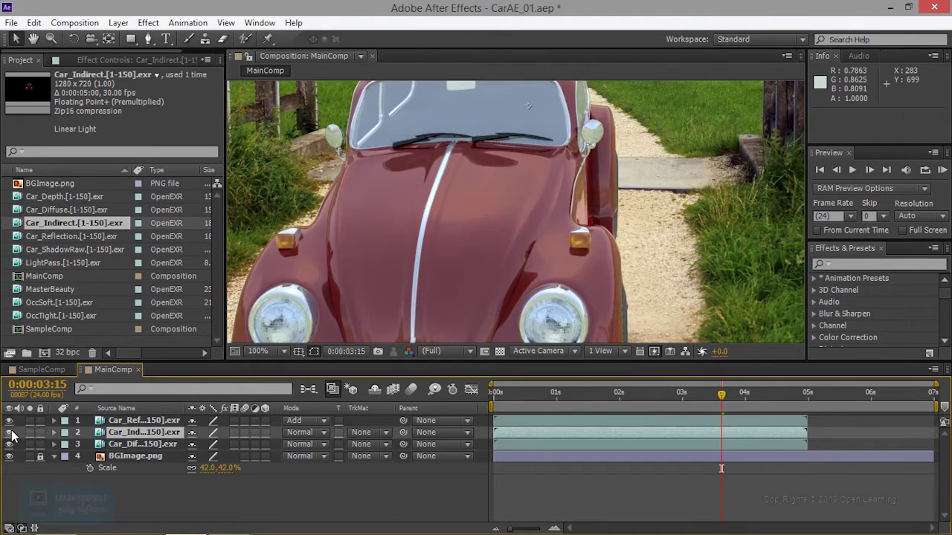
left_click(9, 433)
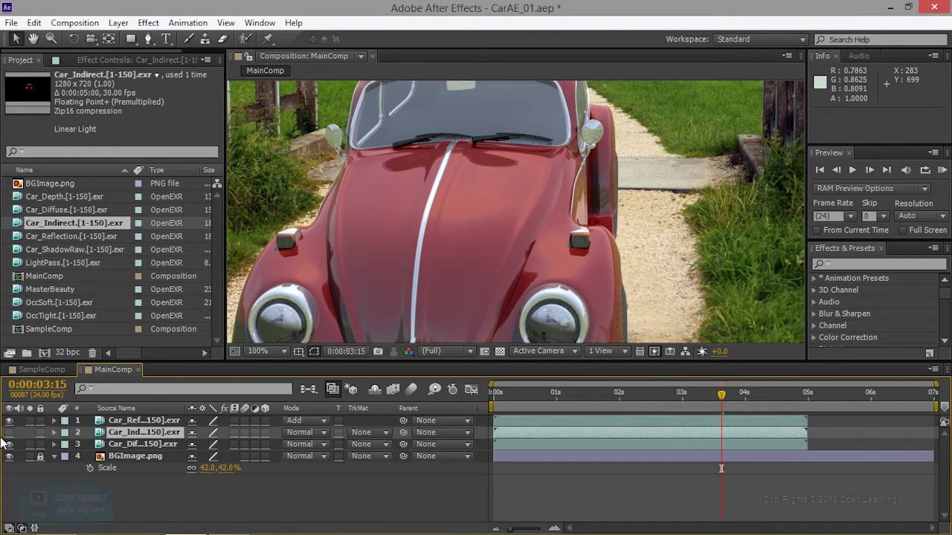
Toggle Car_Diffuse off and on to compare, leaving it visible, and pan across the car's front.
left_click(9, 445)
left_click(9, 444)
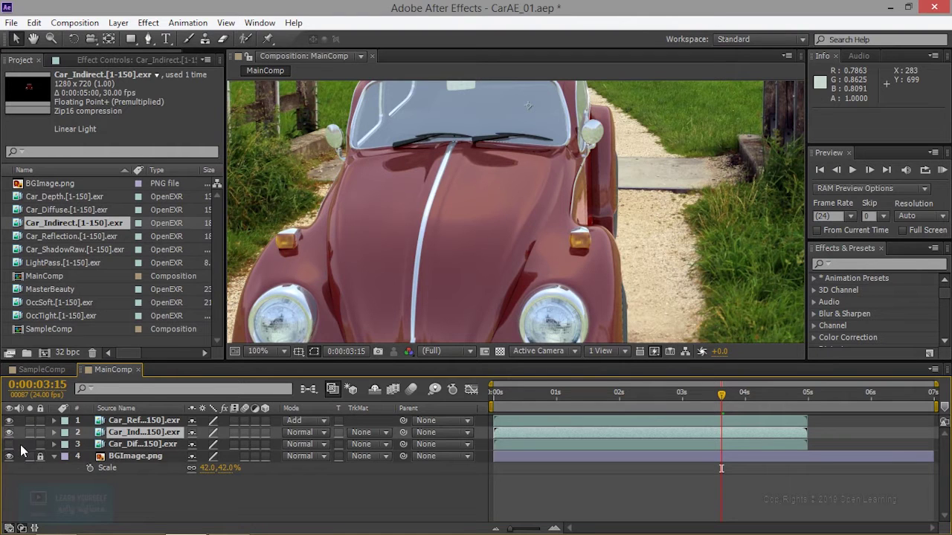
left_click(9, 444)
left_click(8, 444)
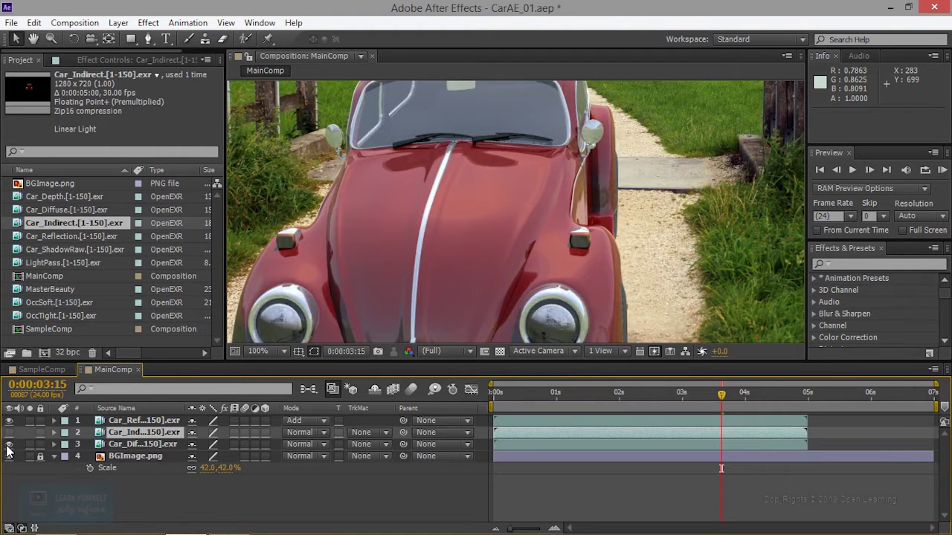
left_click_drag(404, 276, 447, 230)
key("v")
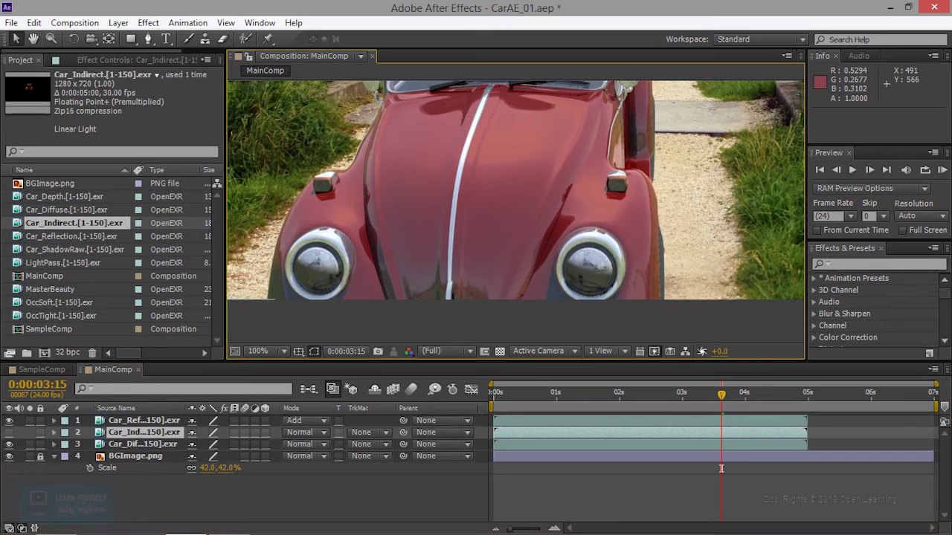
Delete Car_Indirect, then at 0:00:02:04 add MasterBeauty below Car_Diffuse.
left_click(146, 433)
key("Delete")
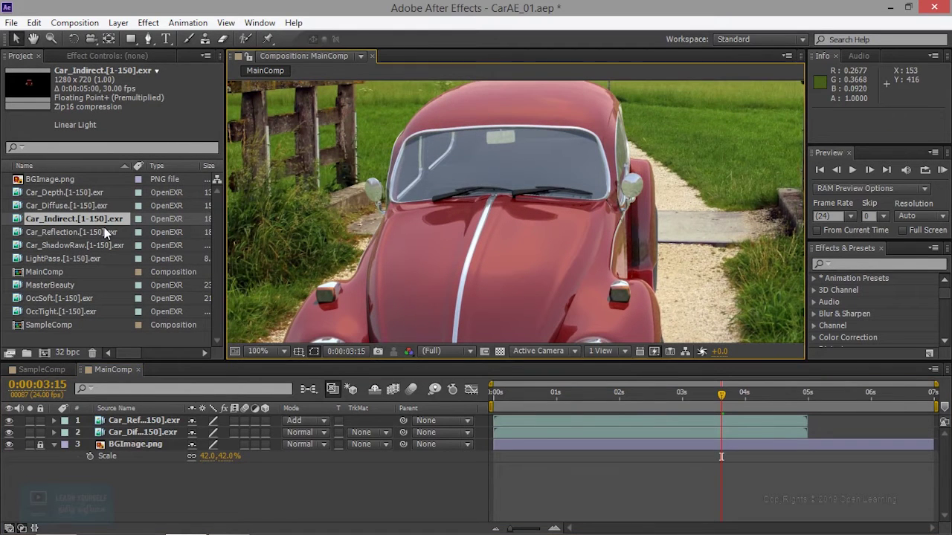
left_click(66, 232)
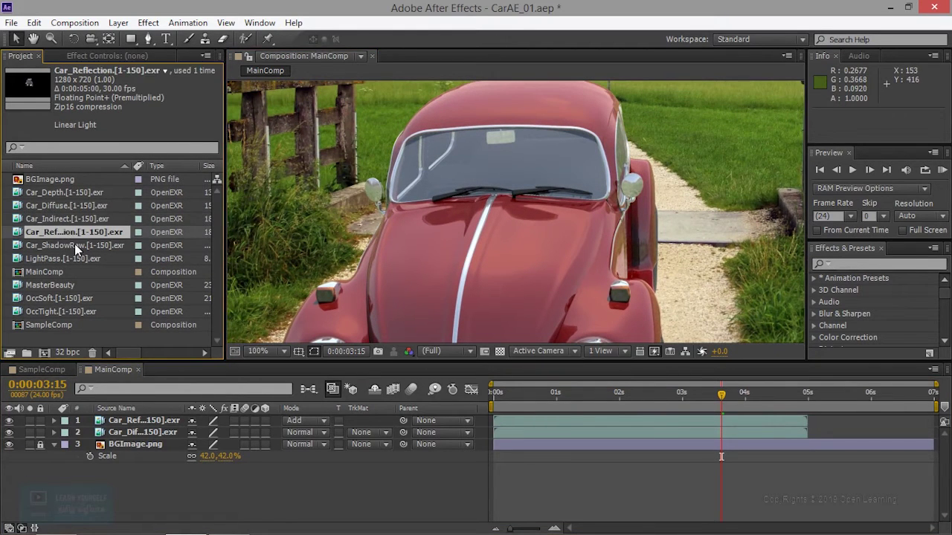
left_click(75, 246)
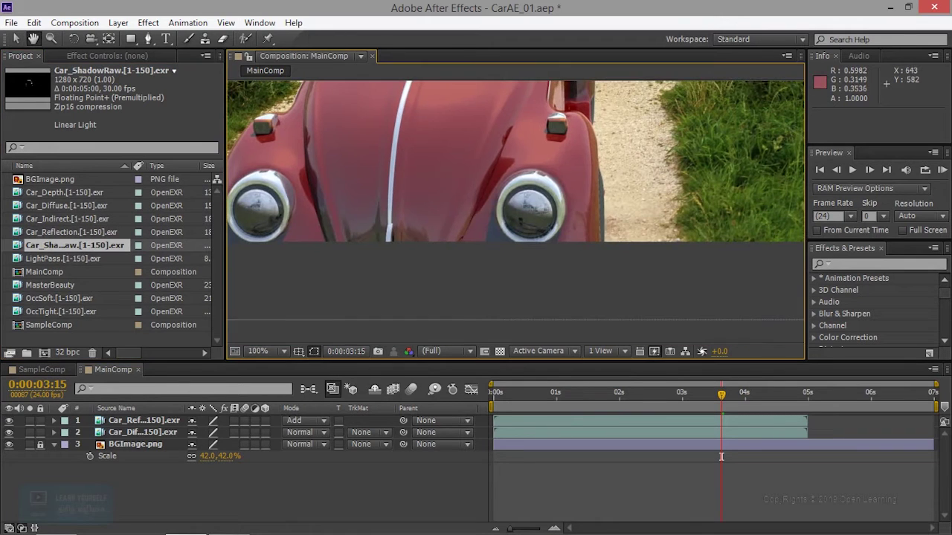
left_click_drag(666, 392, 630, 392)
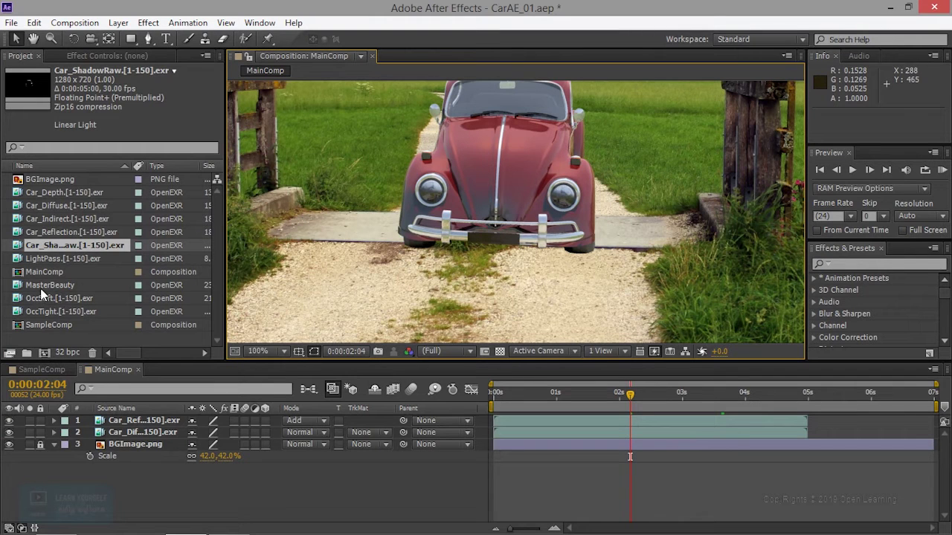
left_click_drag(45, 285, 87, 442)
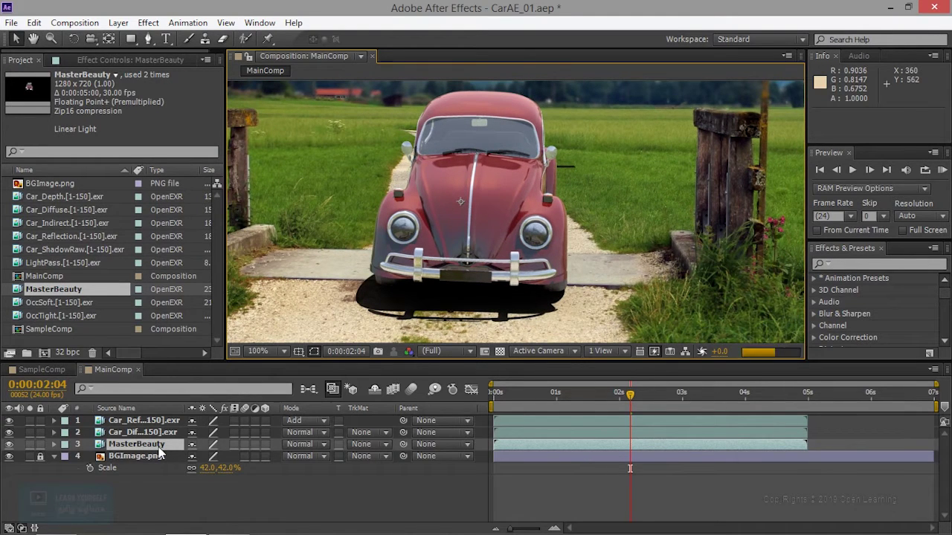
Undo the MasterBeauty addition, redo both edits via Edit > Redo, and expand MasterBeauty.
key("o")
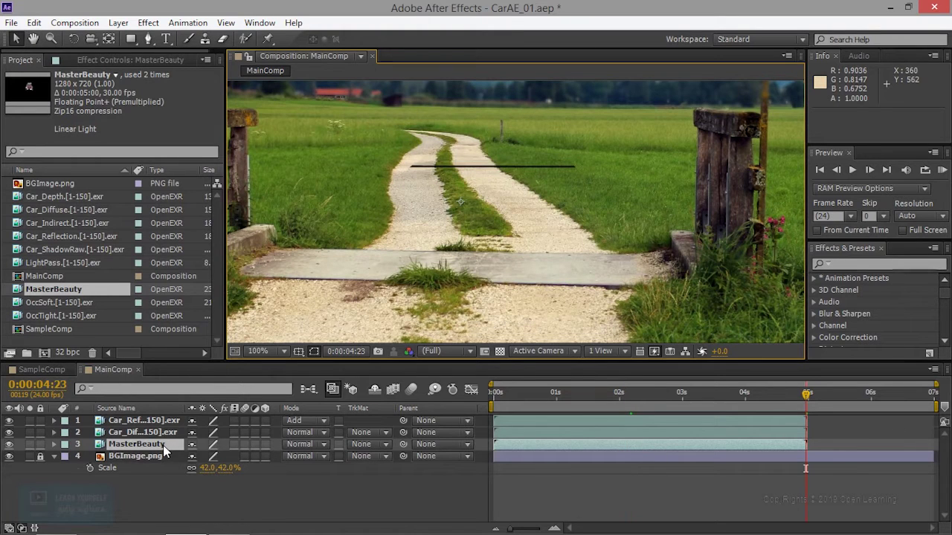
left_click(166, 451)
key("ctrl+z")
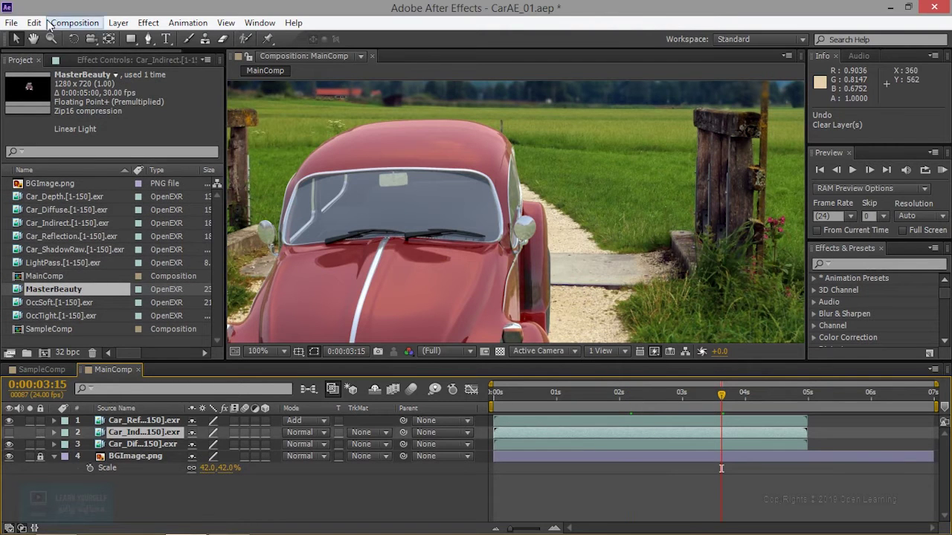
left_click(34, 23)
left_click(53, 54)
left_click(34, 22)
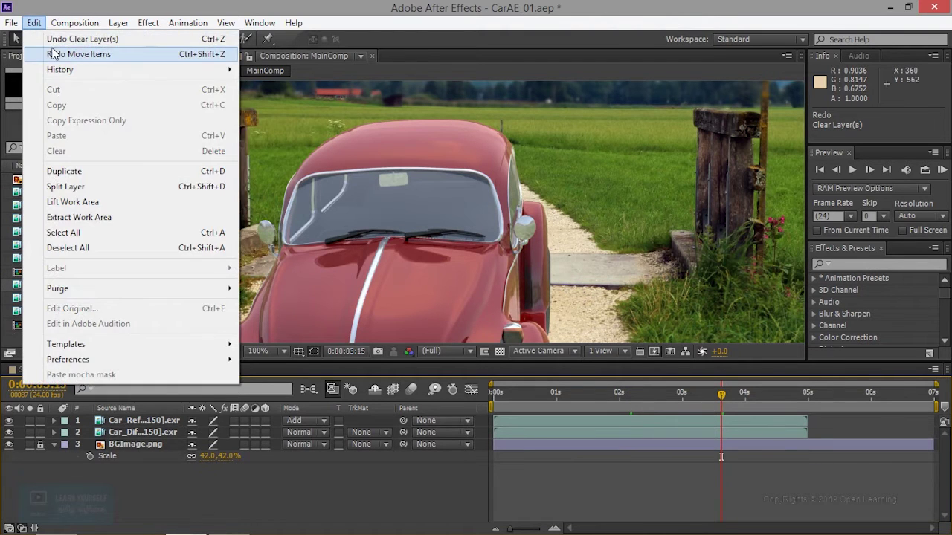
left_click(54, 54)
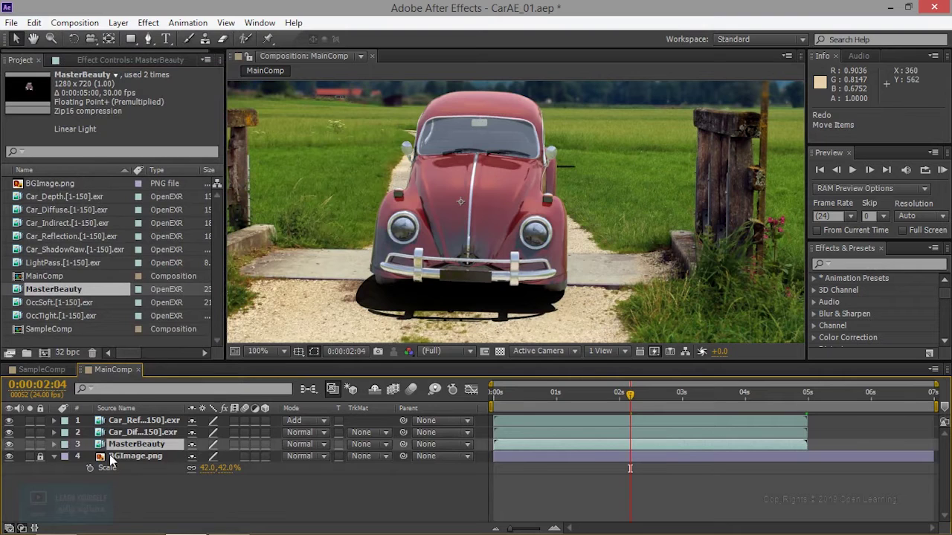
left_click(55, 444)
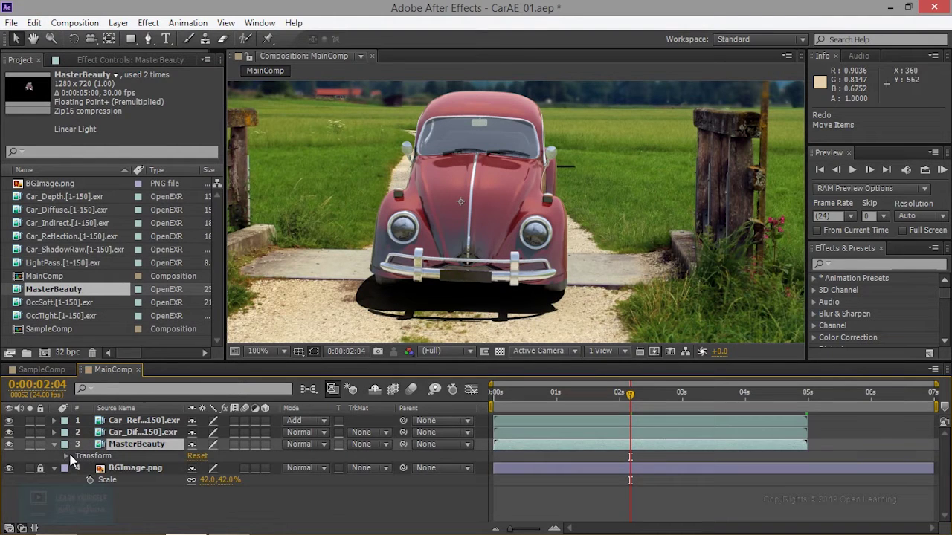
Set MasterBeauty's Transform Opacity to 93%.
left_click(66, 456)
left_click_drag(198, 515, 189, 516)
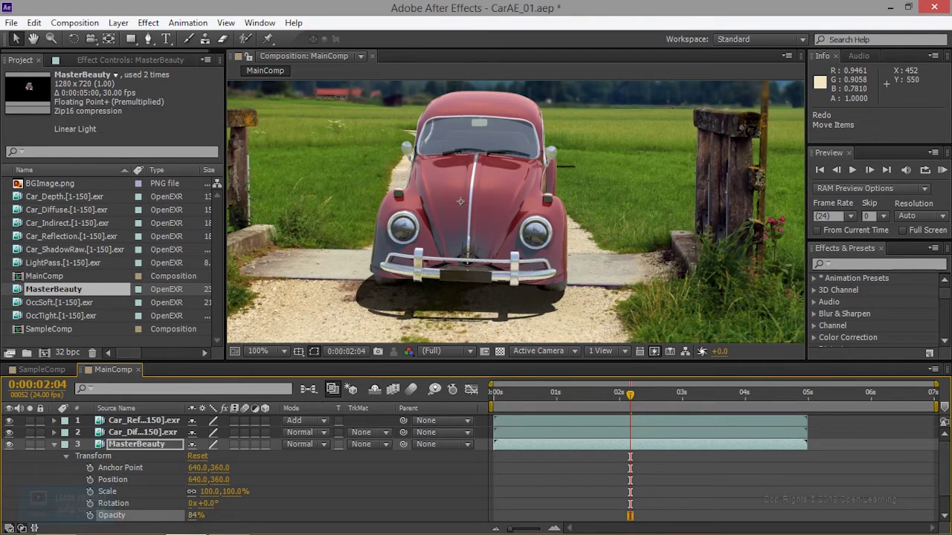
left_click_drag(195, 516, 200, 515)
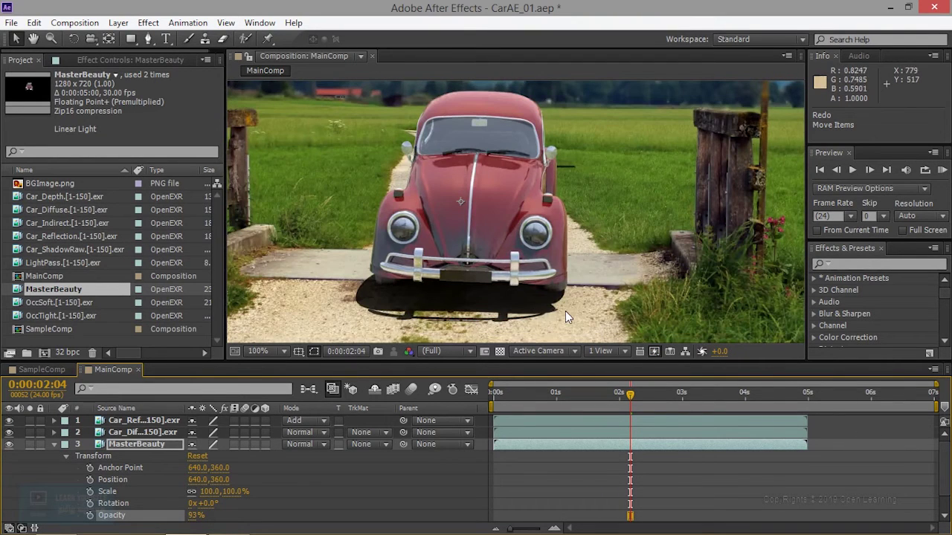
Zoom in to check the car's ground shadow and select the Car_Reflection layer.
scroll(419, 308, "up", 1)
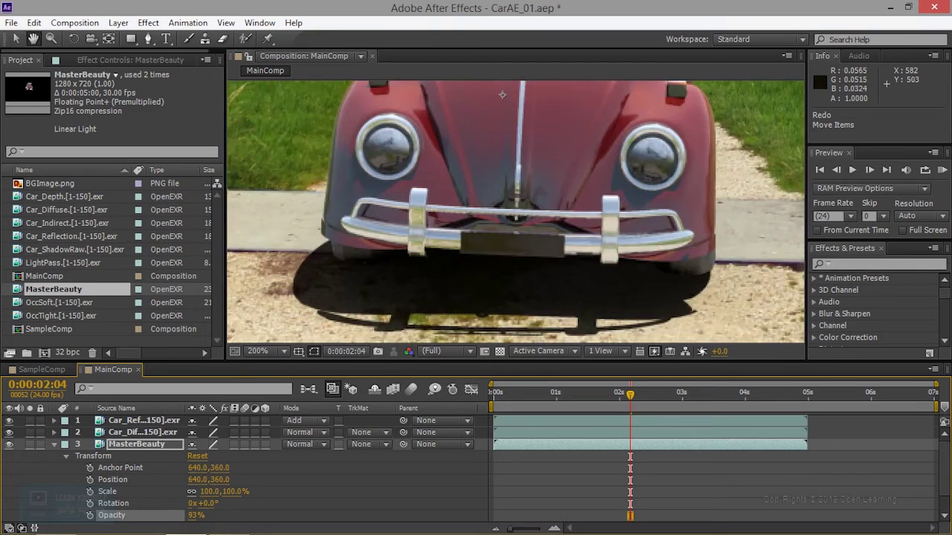
scroll(480, 256, "up", 1)
scroll(360, 284, "up", 1)
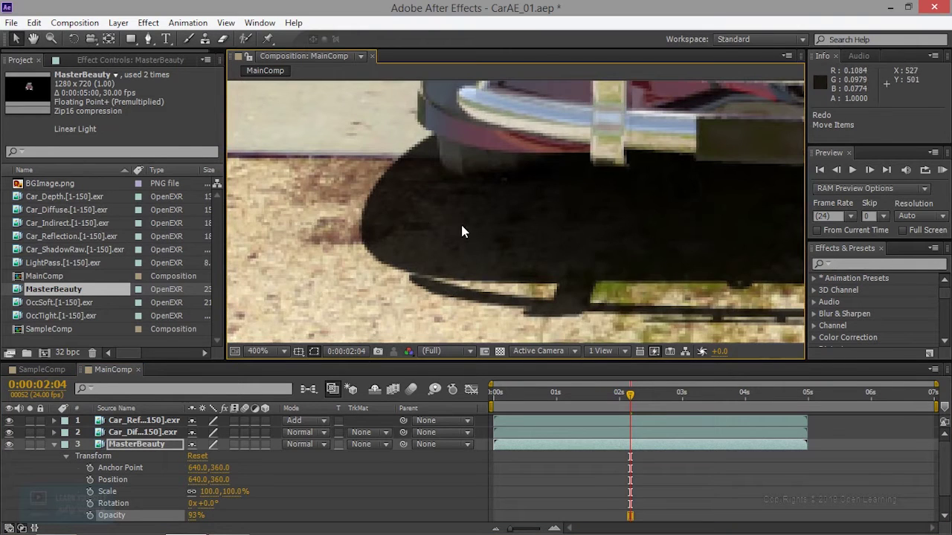
scroll(410, 277, "down", 1)
scroll(407, 281, "down", 1)
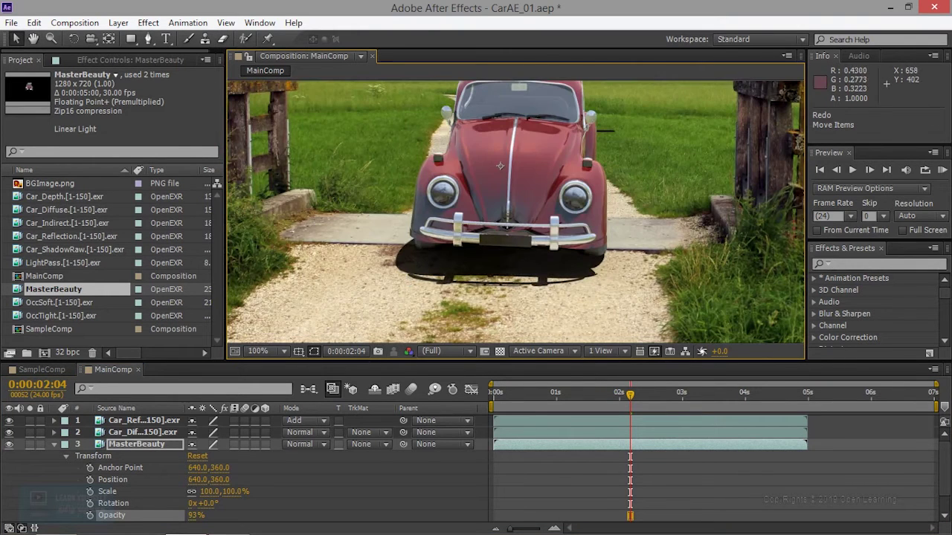
left_click_drag(509, 201, 408, 250)
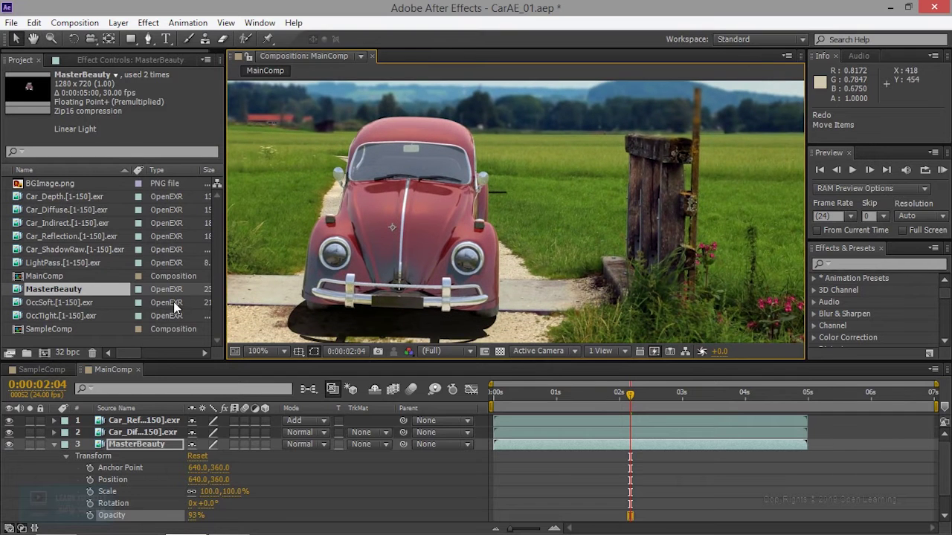
left_click(151, 422)
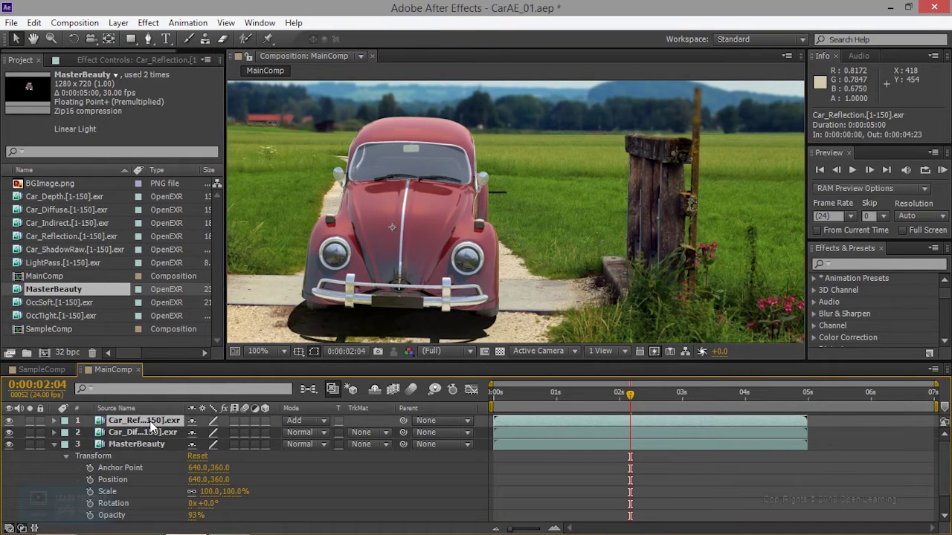
right_click(151, 423)
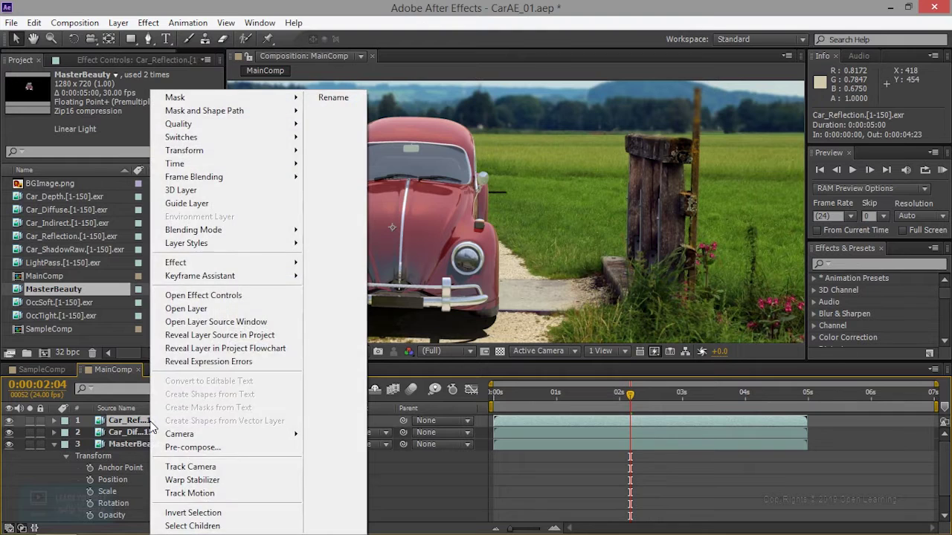
Apply EXtractoR to Car_Reflection with alpha from channel A and centre the car in view.
mouse_move(226, 263)
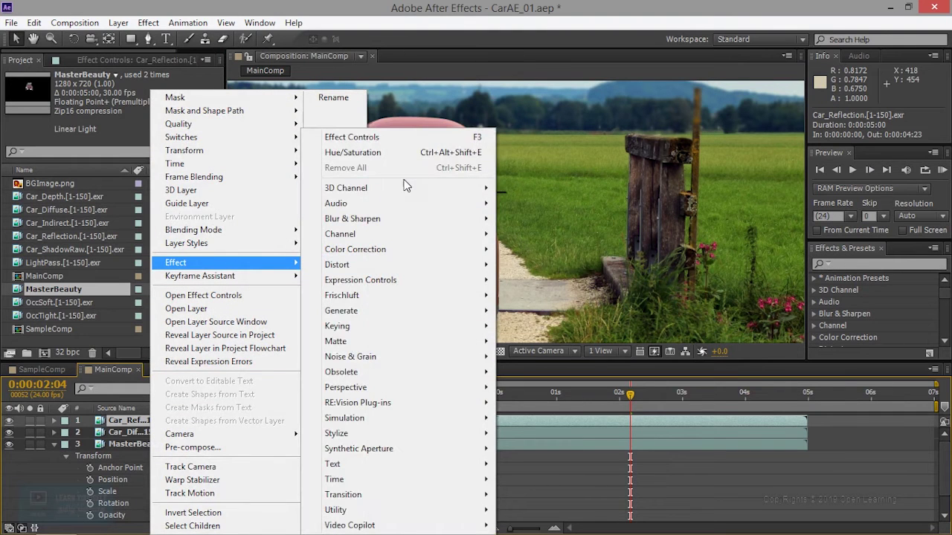
mouse_move(408, 192)
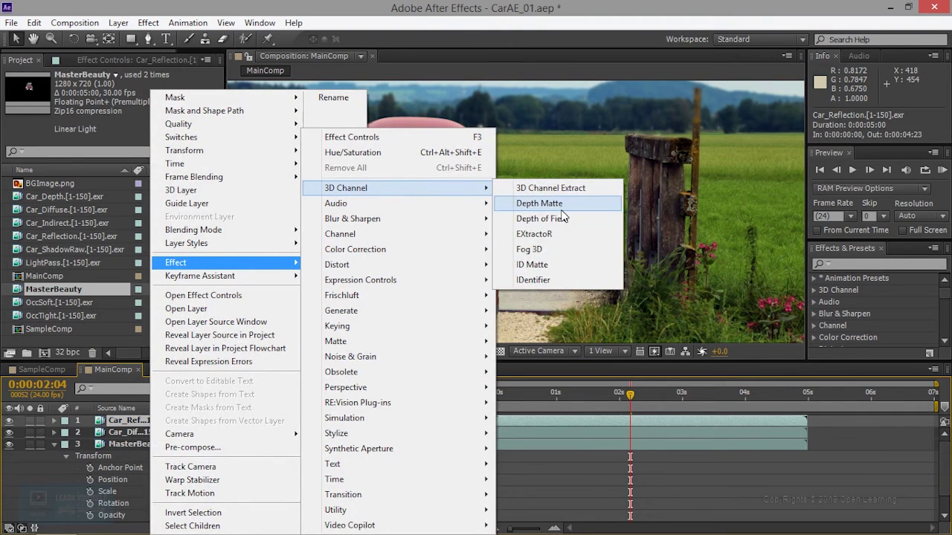
left_click(560, 236)
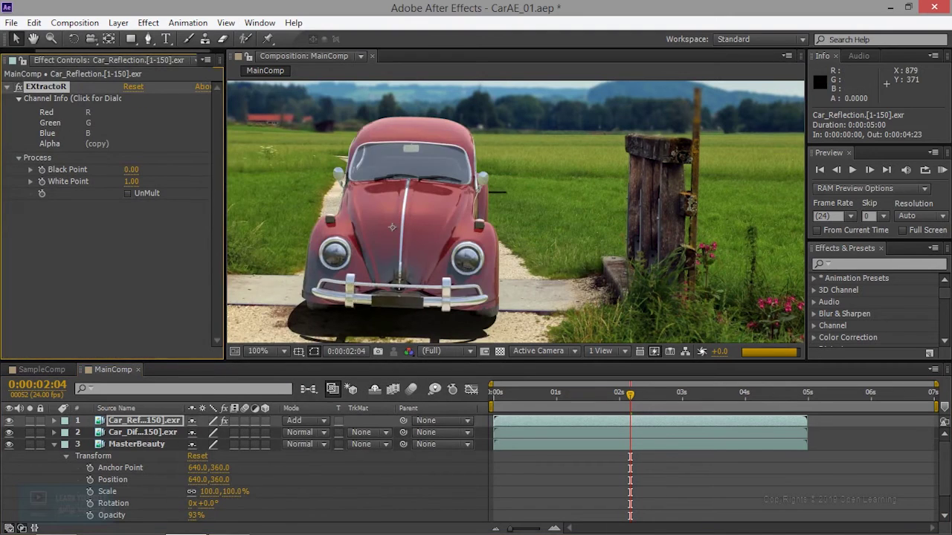
left_click(70, 99)
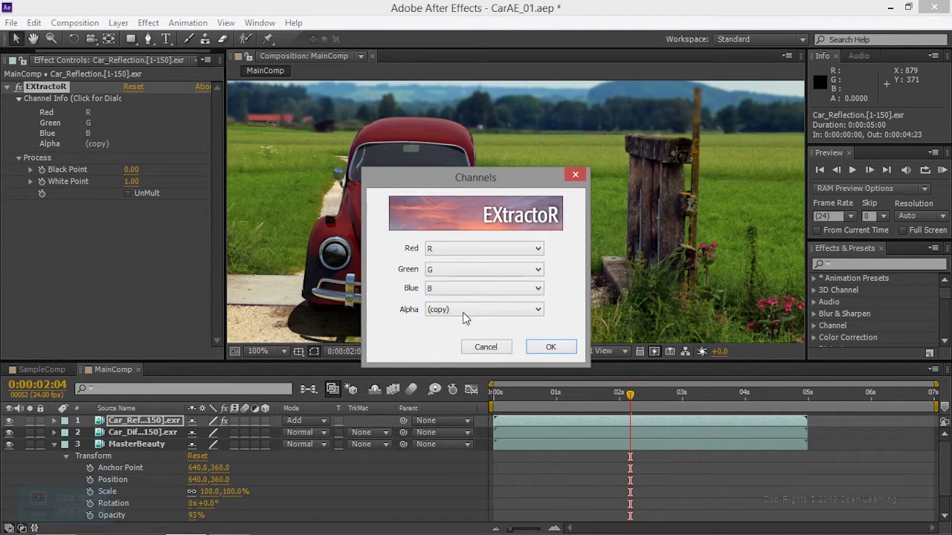
left_click(463, 310)
left_click(467, 331)
left_click(550, 347)
key("h")
left_click_drag(569, 248, 705, 233)
key("v")
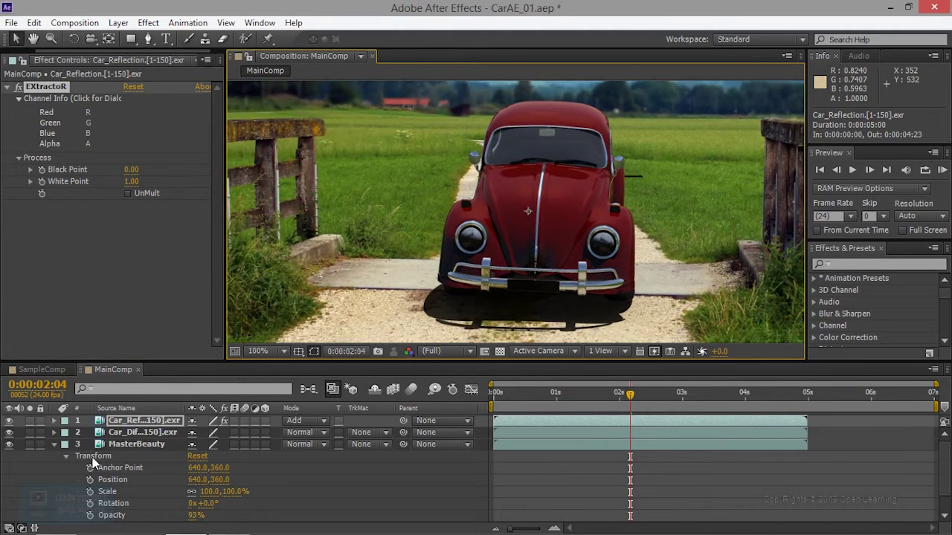
left_click(54, 444)
Apply EXtractoR to MasterBeauty with alpha from channel A, then select Car_Diffuse.
right_click(148, 444)
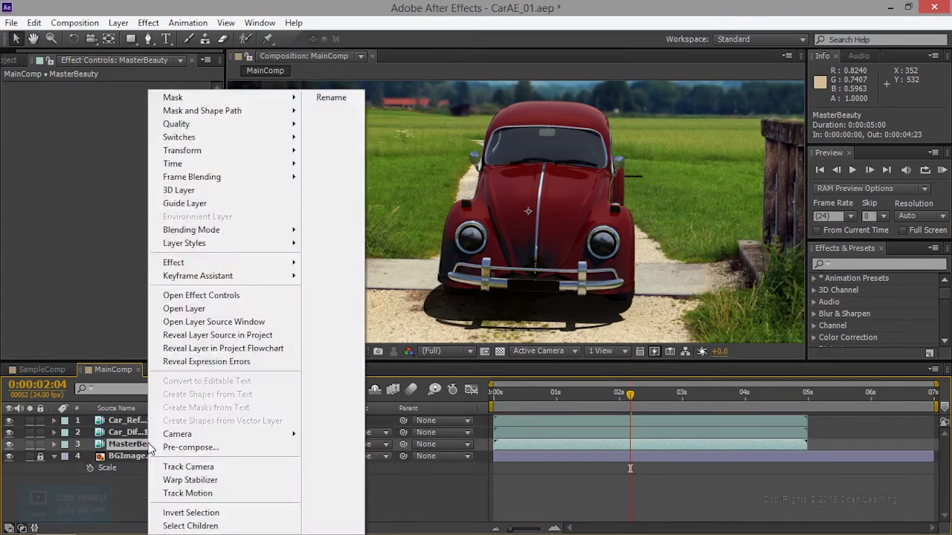
mouse_move(245, 261)
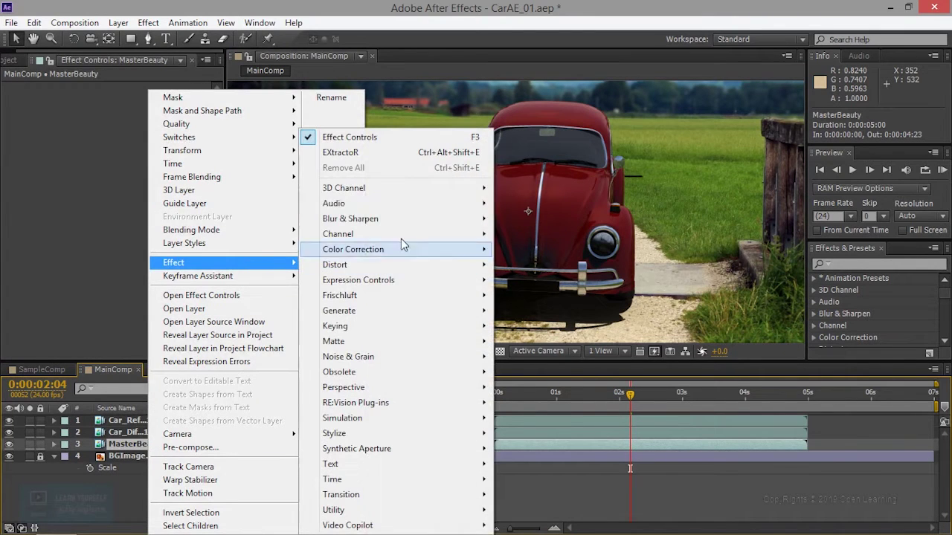
mouse_move(424, 187)
left_click(522, 234)
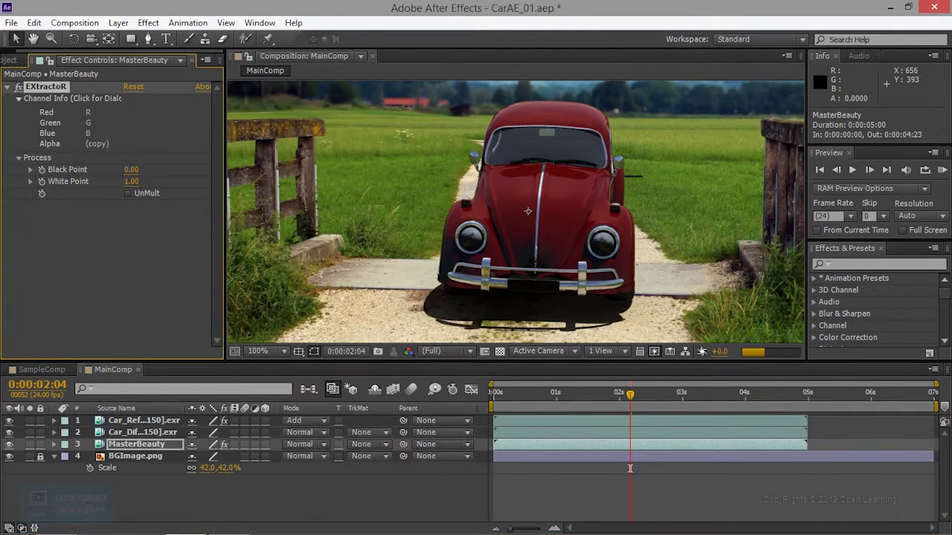
left_click(73, 98)
left_click(491, 309)
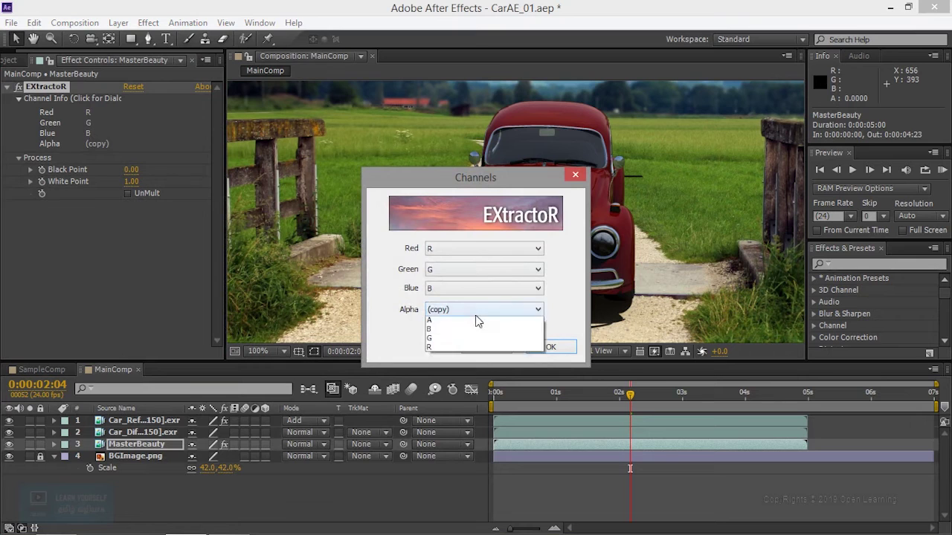
left_click(474, 331)
left_click(552, 347)
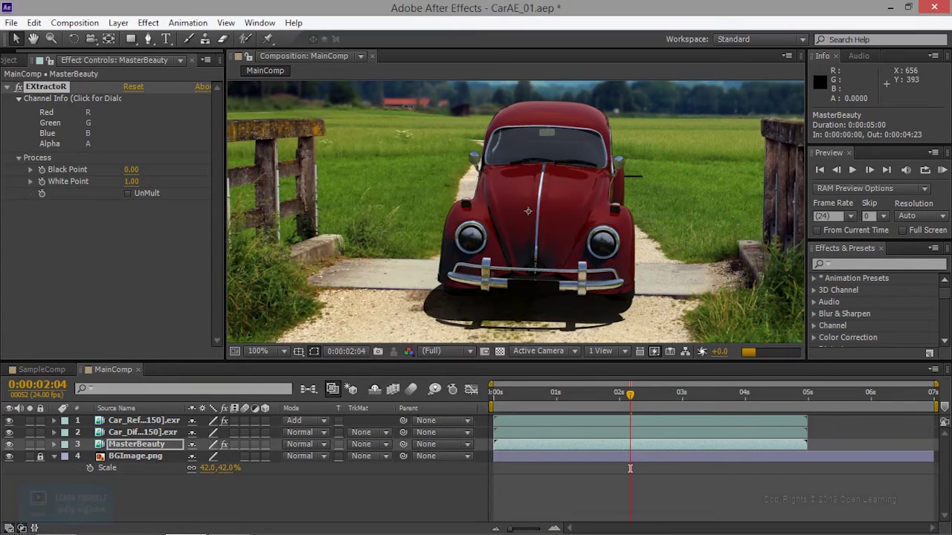
left_click(145, 433)
right_click(151, 433)
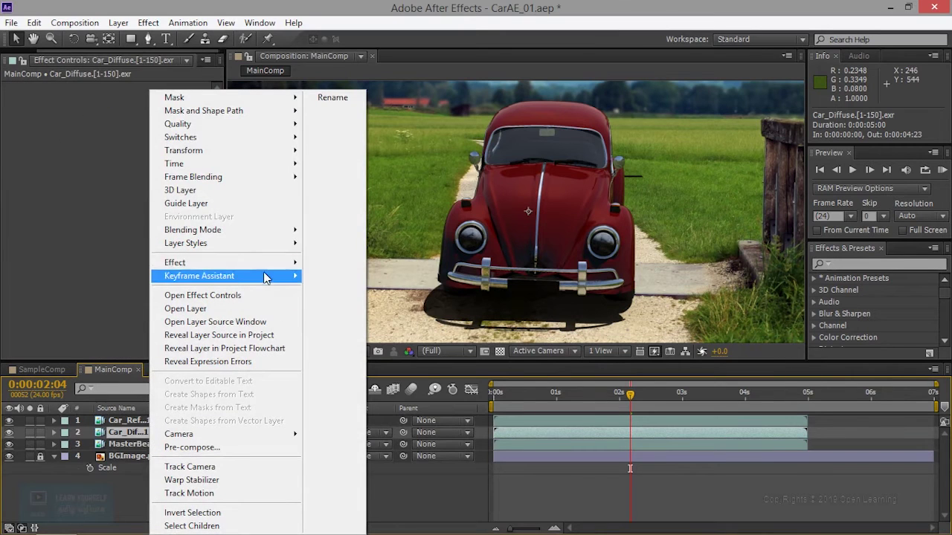
Apply 3D Channel > EXtractoR to Car_Diffuse with alpha mapped to A, turning the car maroon.
mouse_move(269, 263)
mouse_move(400, 188)
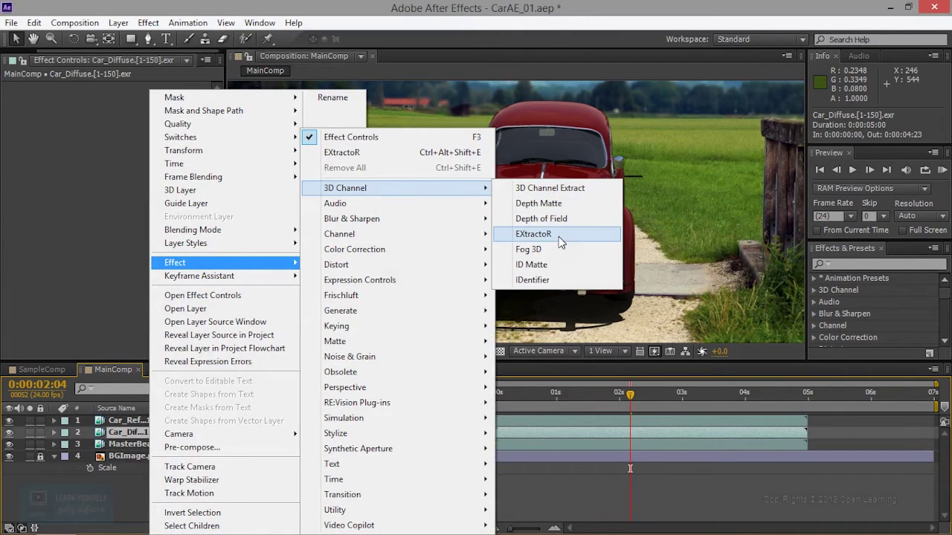
key("Escape")
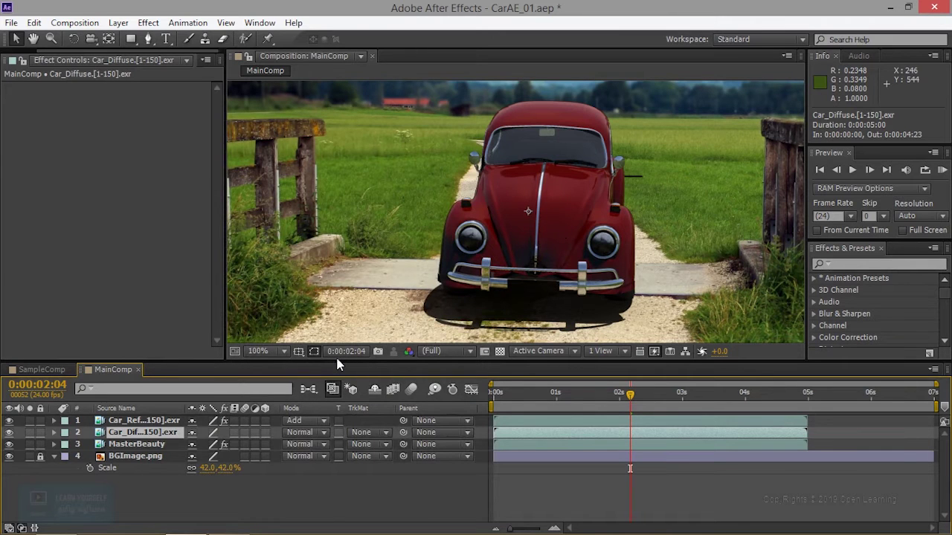
right_click(137, 437)
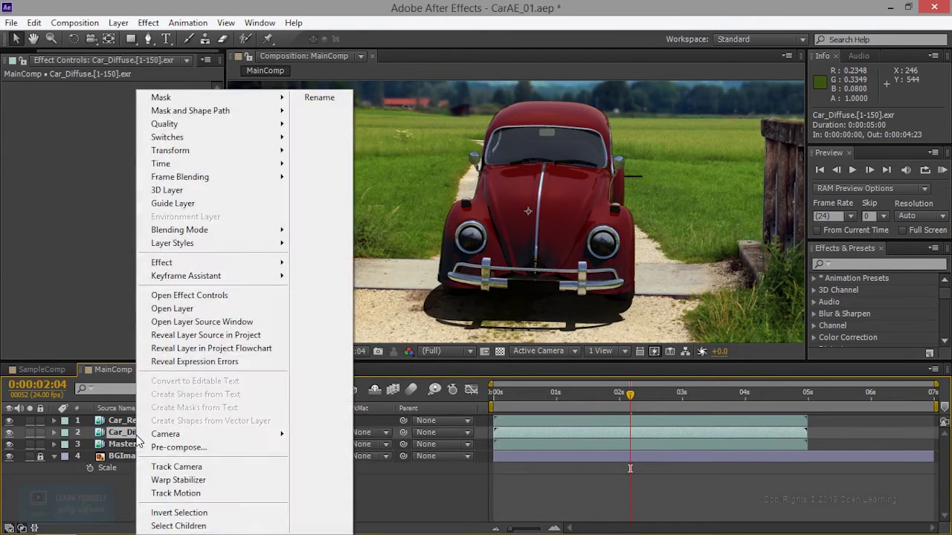
mouse_move(221, 262)
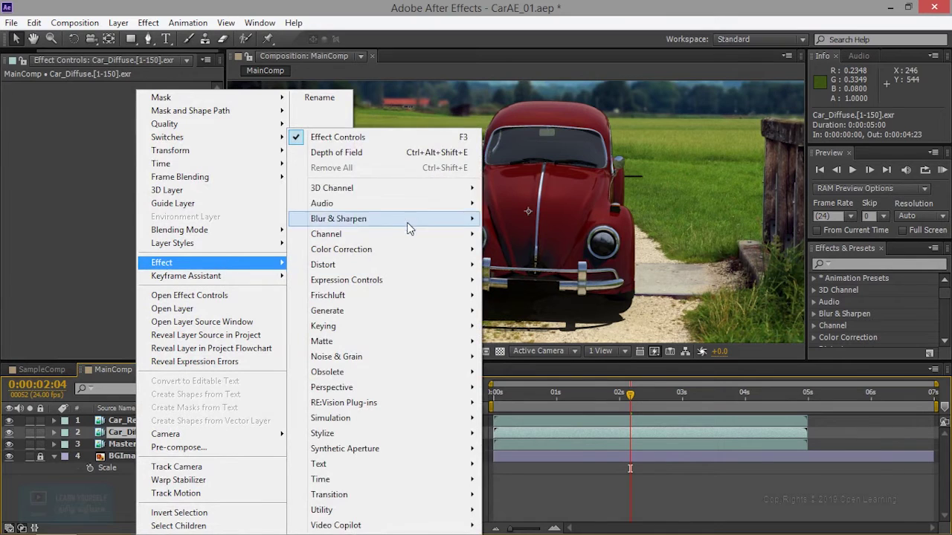
left_click(533, 236)
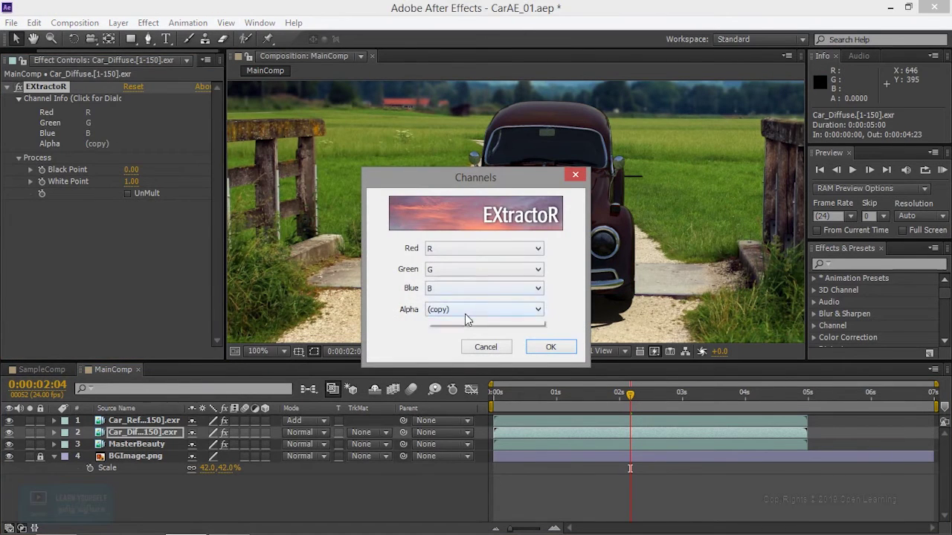
left_click(465, 311)
left_click(476, 350)
left_click(551, 348)
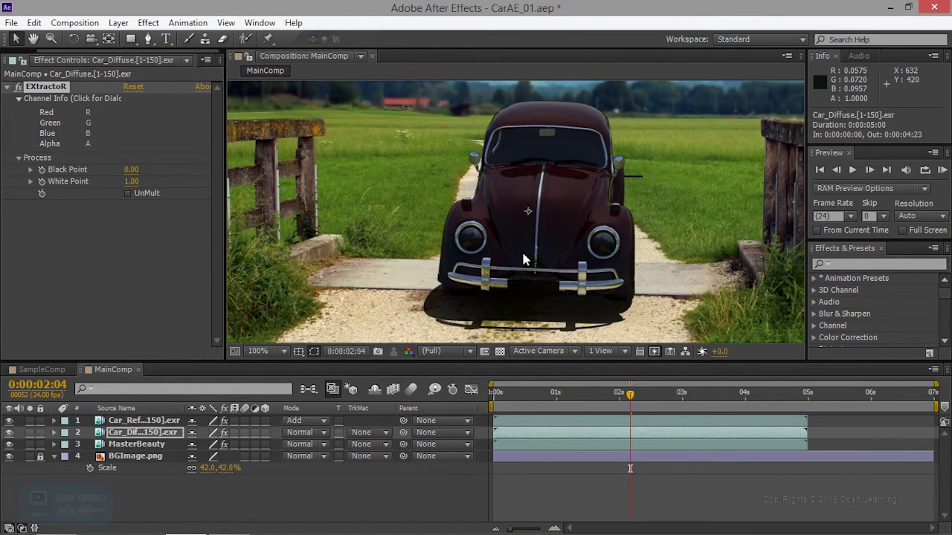
scroll(484, 257, "up", 2)
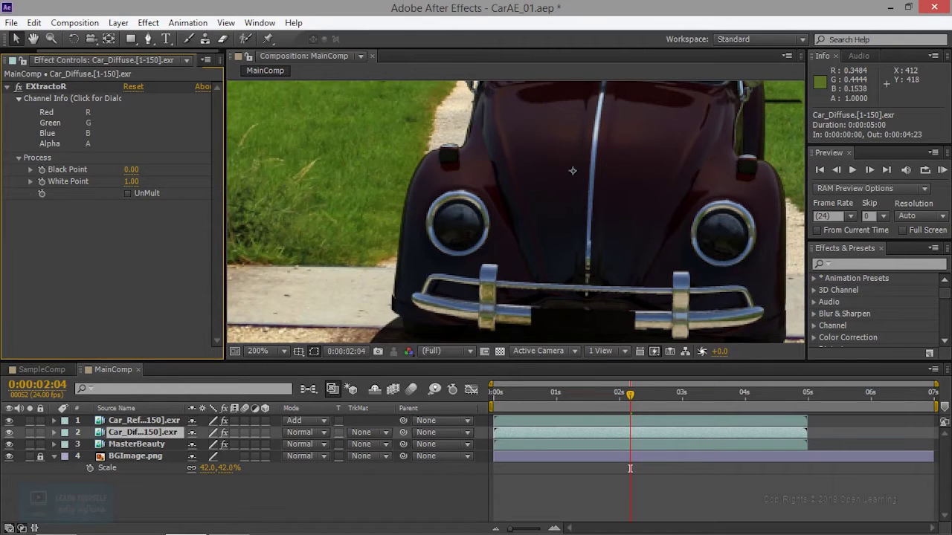
Add an Exposure effect to Car_Diffuse and roughly raise its gamma to brighten the car.
right_click(111, 245)
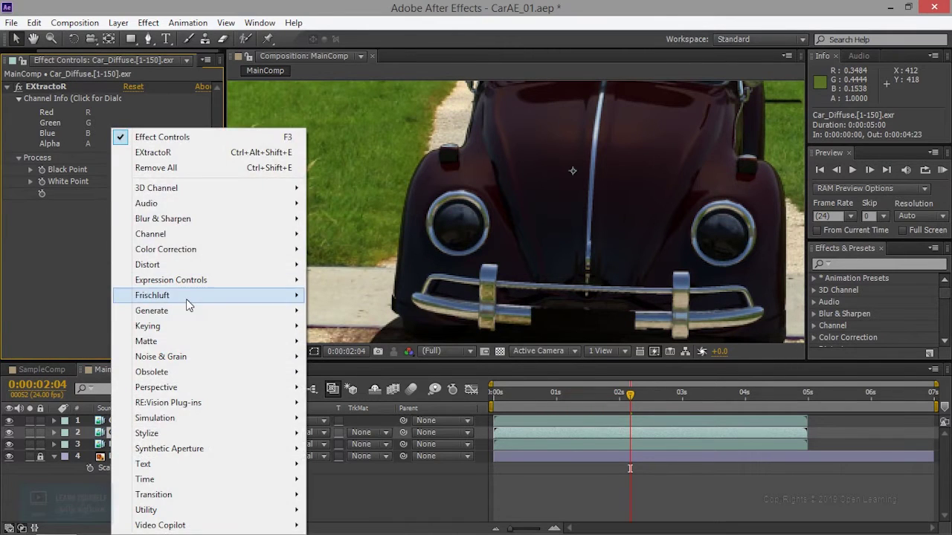
mouse_move(208, 254)
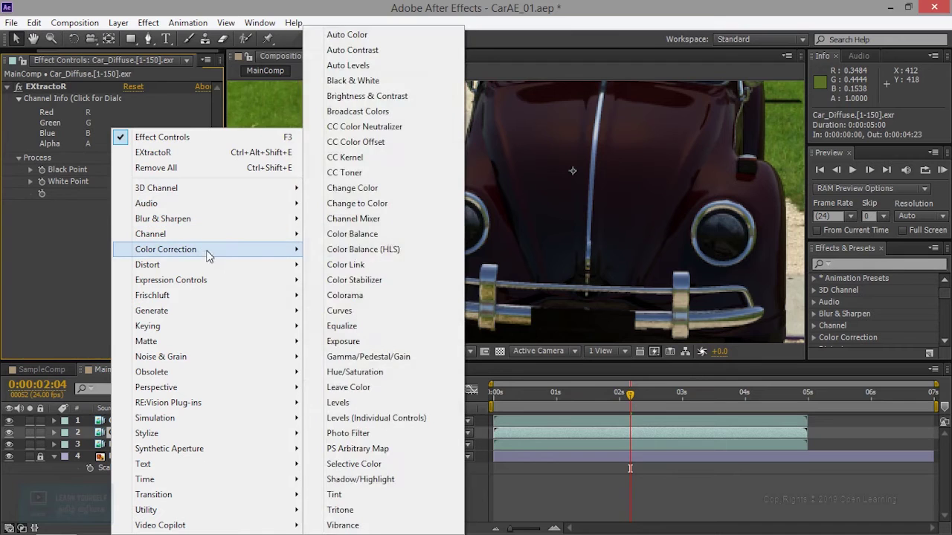
left_click(377, 341)
left_click_drag(131, 240, 135, 240)
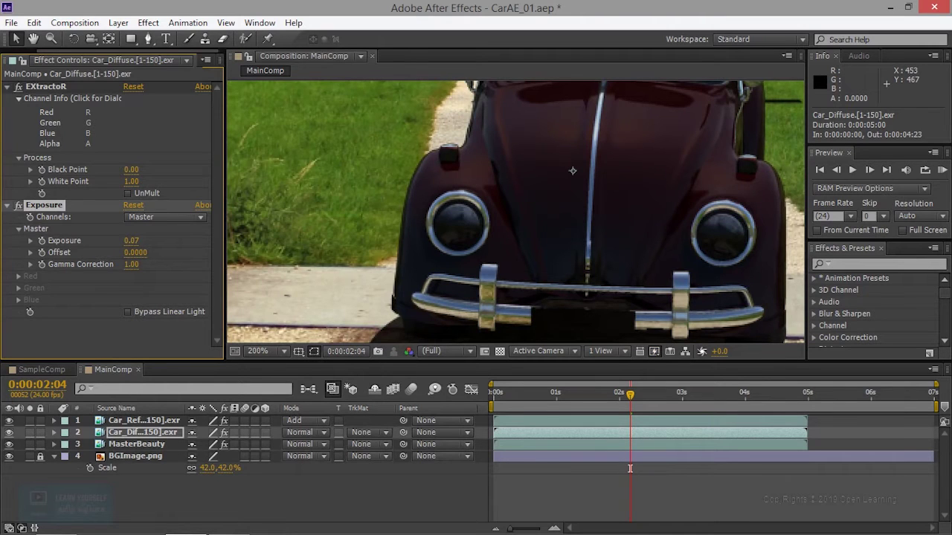
left_click_drag(131, 264, 145, 264)
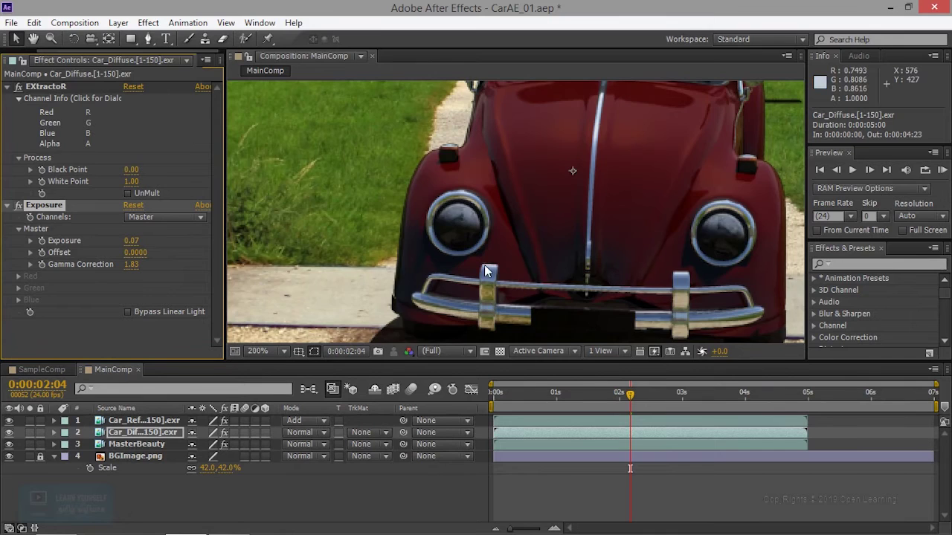
scroll(483, 270, "down", 1)
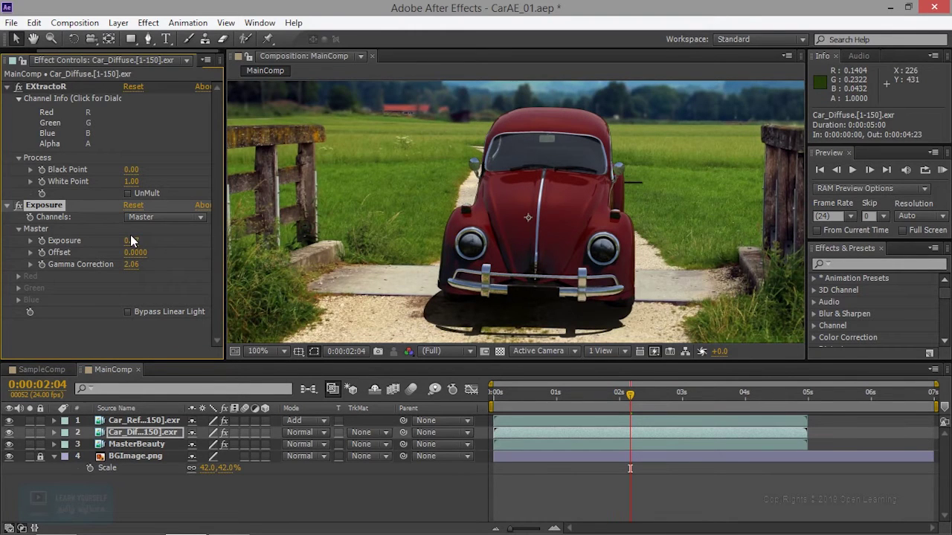
left_click_drag(131, 240, 125, 240)
Set the Exposure value to 0.00 and Gamma Correction to 2.20.
left_click(133, 240)
type("0")
key("Return")
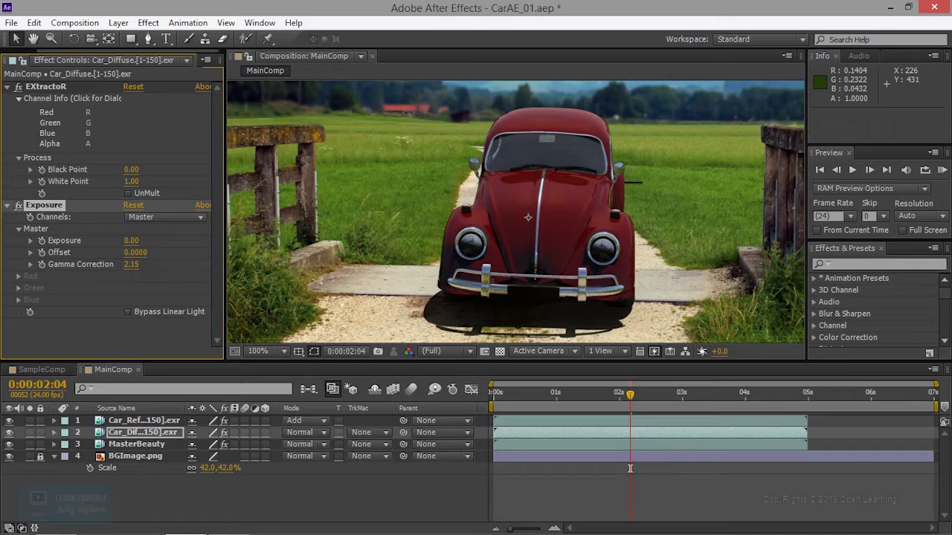
left_click(131, 264)
type("2")
key("Return")
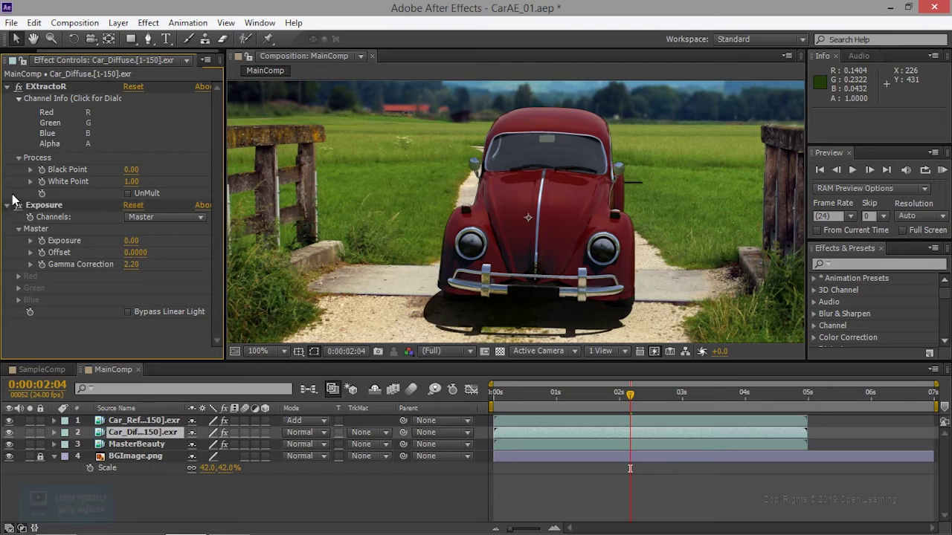
Collapse the EXtractoR and Exposure effects and return to the Project panel.
left_click(8, 86)
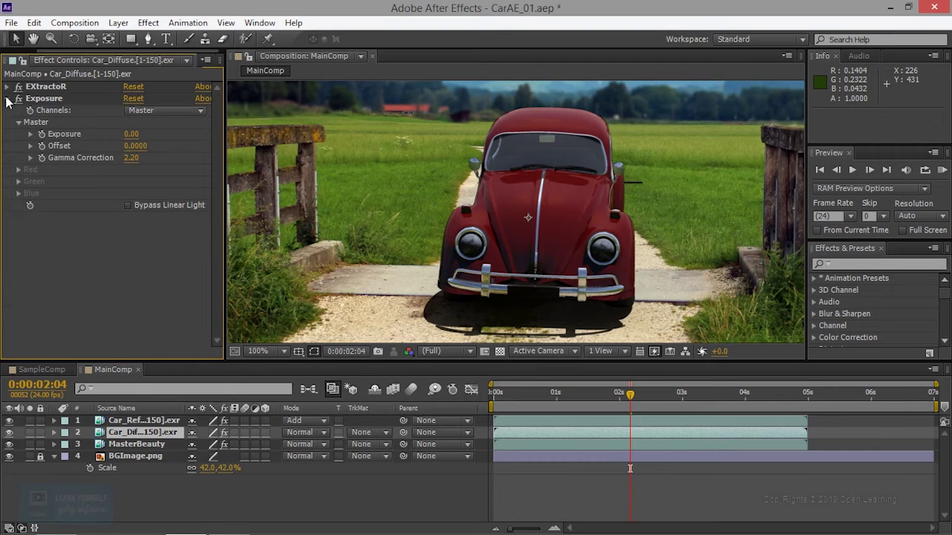
left_click(8, 99)
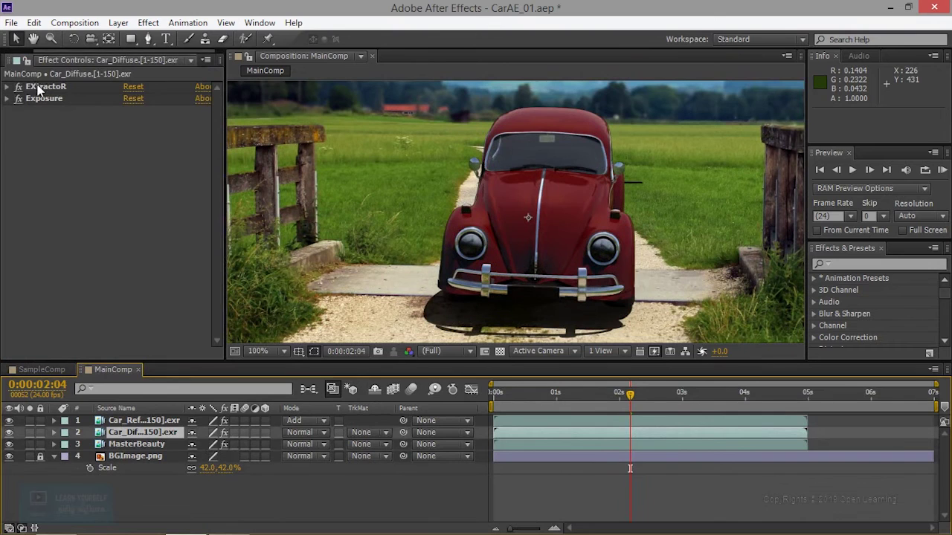
left_click(8, 64)
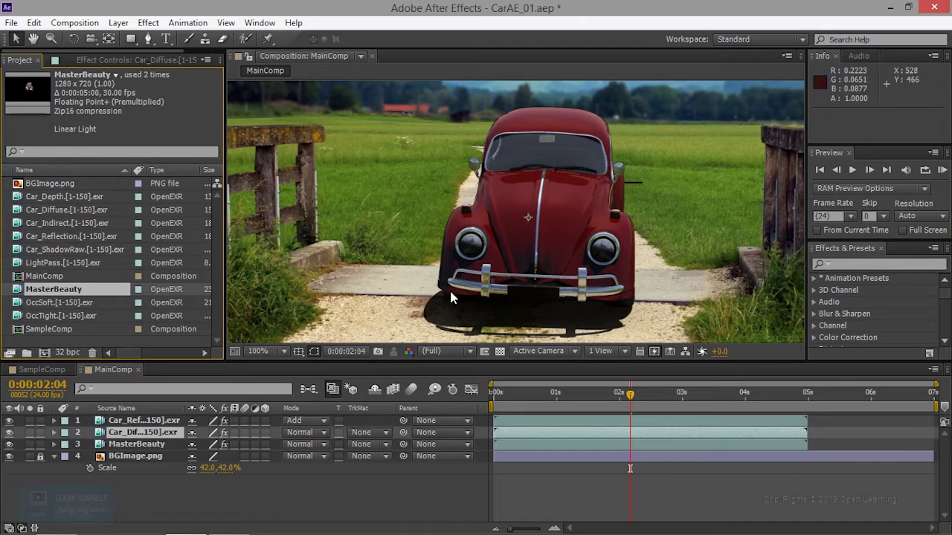
Place LightPass.[1-150].exr in MainComp as layer 2 with its blend mode set to Add.
left_click_drag(75, 264, 99, 421)
left_click_drag(56, 264, 75, 424)
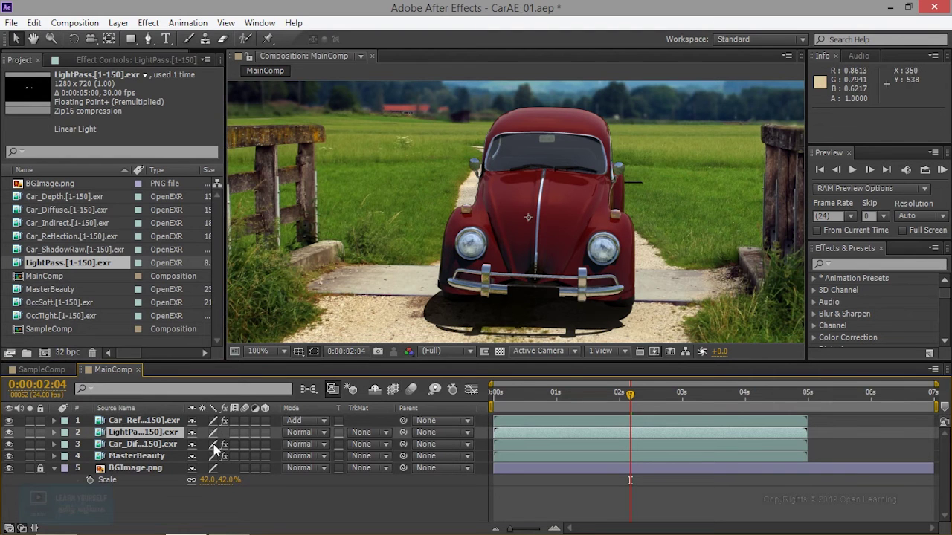
left_click(317, 432)
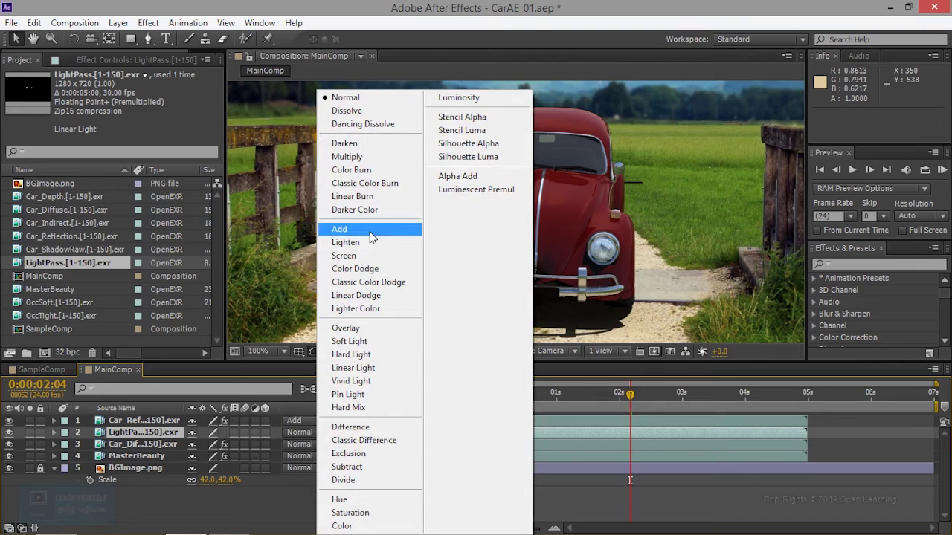
left_click(372, 235)
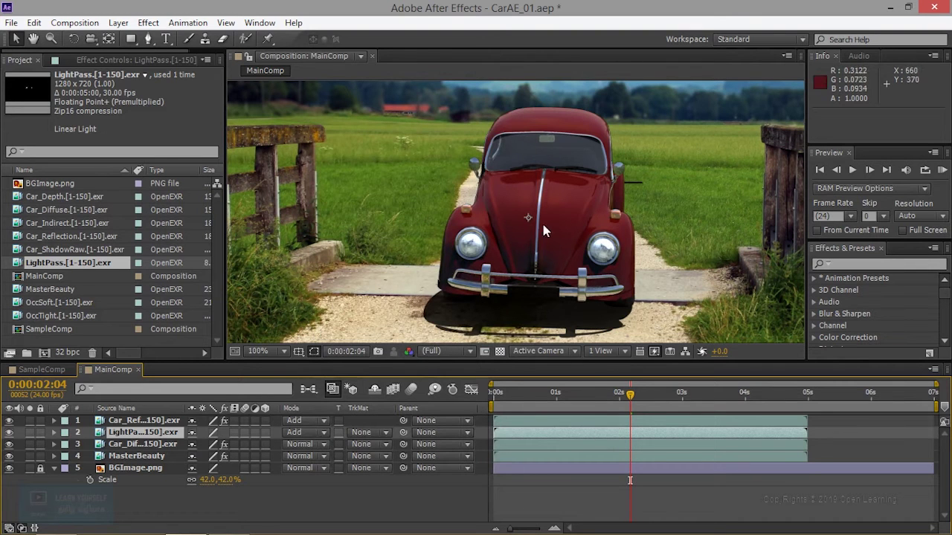
scroll(617, 227, "up", 1)
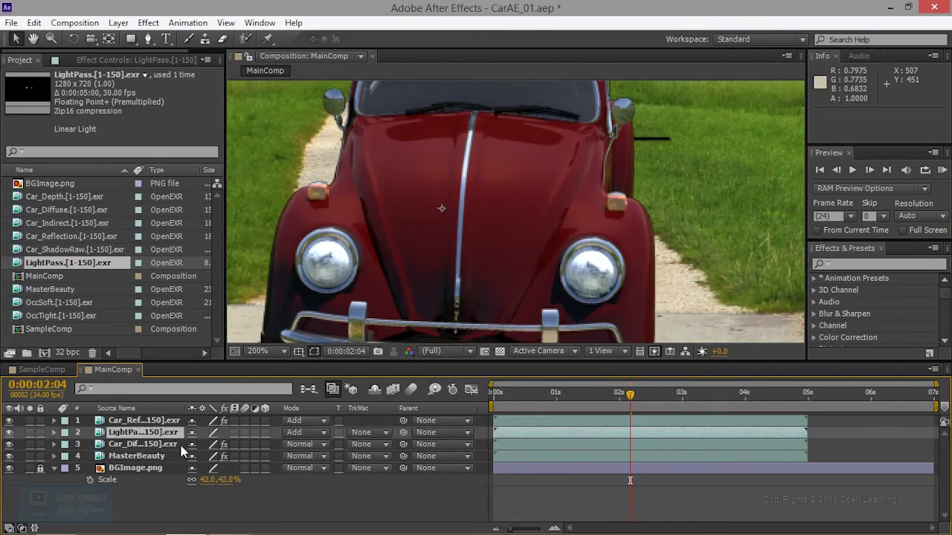
right_click(156, 433)
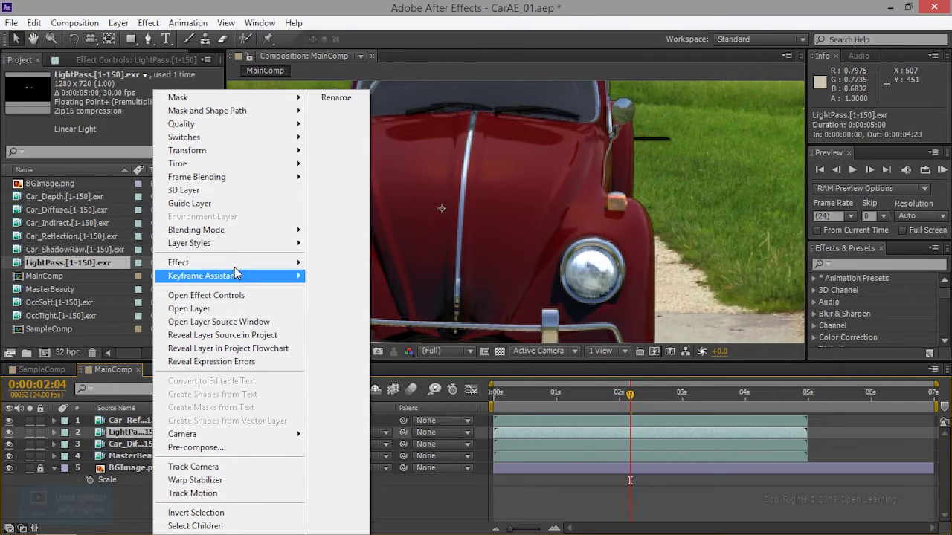
Apply EXtractoR to LightPass using the A channel as alpha.
mouse_move(235, 268)
mouse_move(402, 188)
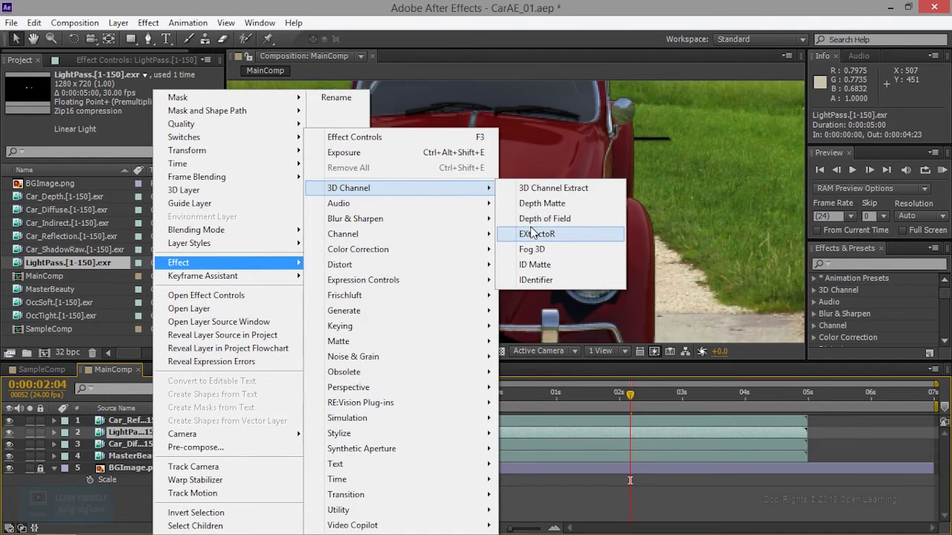
left_click(531, 231)
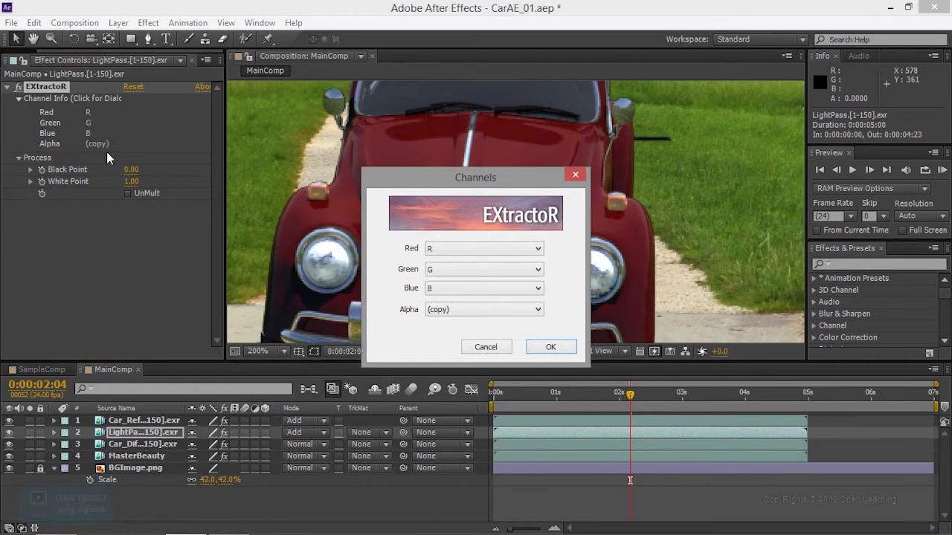
left_click(462, 310)
left_click(476, 343)
left_click(556, 348)
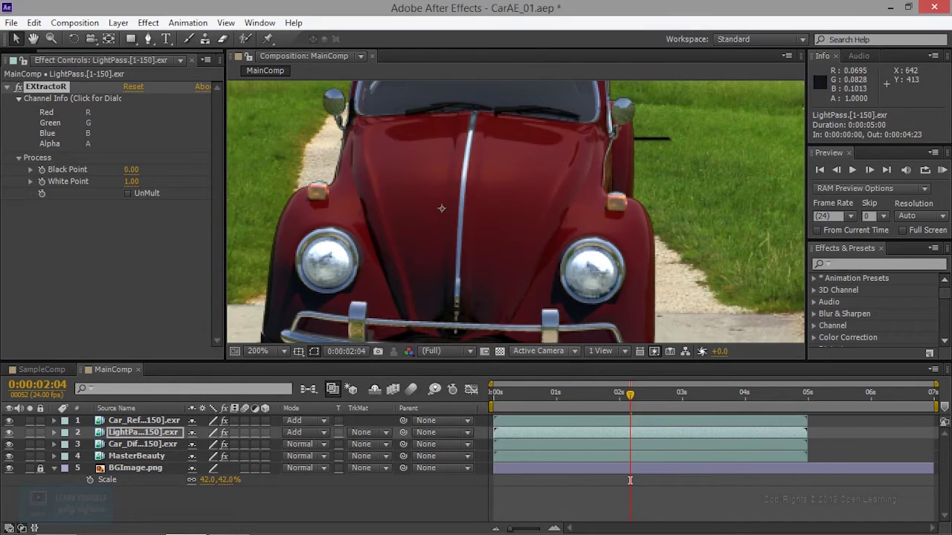
Solo the LightPass layer and pan the viewer to center the light pass.
scroll(538, 276, "down", 1)
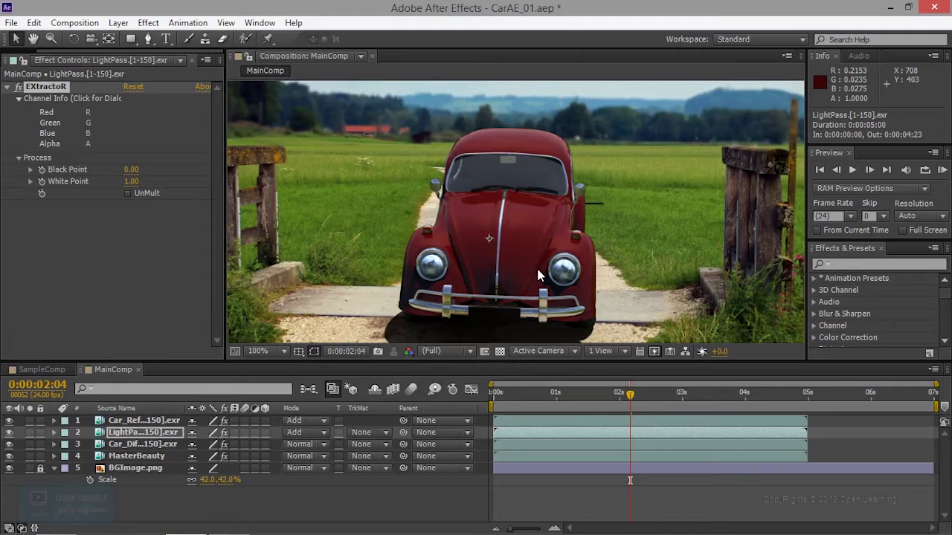
left_click(30, 432)
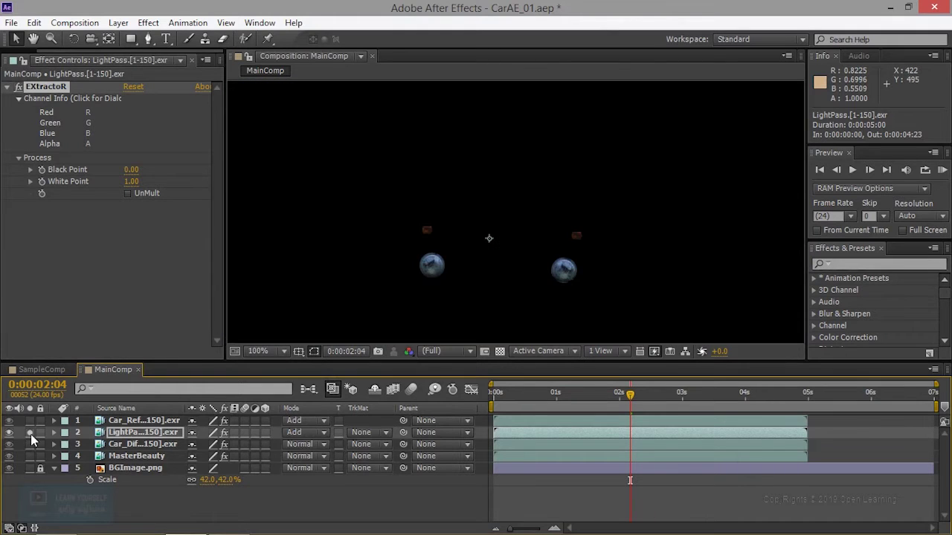
scroll(370, 271, "up", 3)
scroll(370, 271, "down", 2)
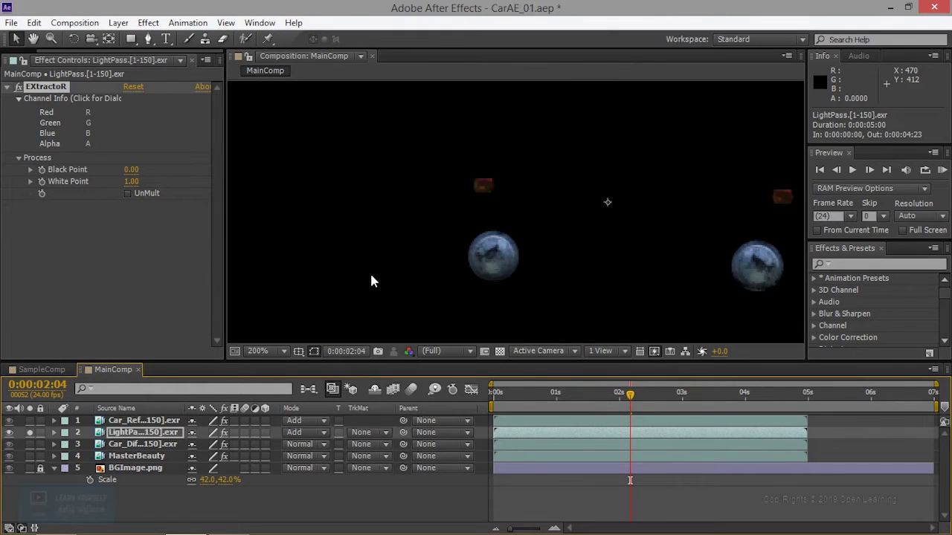
left_click_drag(370, 271, 266, 257)
right_click(93, 256)
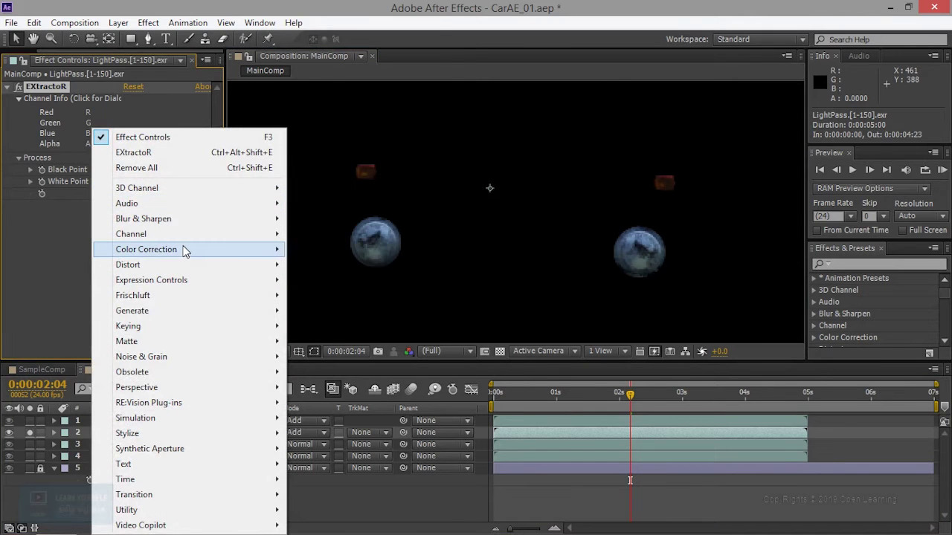
Apply Exposure to LightPass, bring Gamma Correction to 1.18, and collapse the effect.
mouse_move(184, 250)
left_click(322, 339)
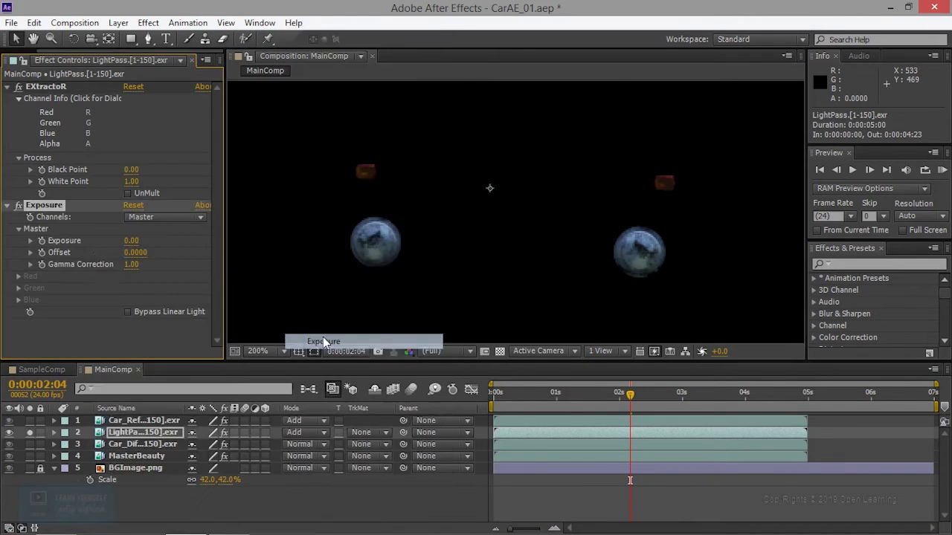
left_click(132, 264)
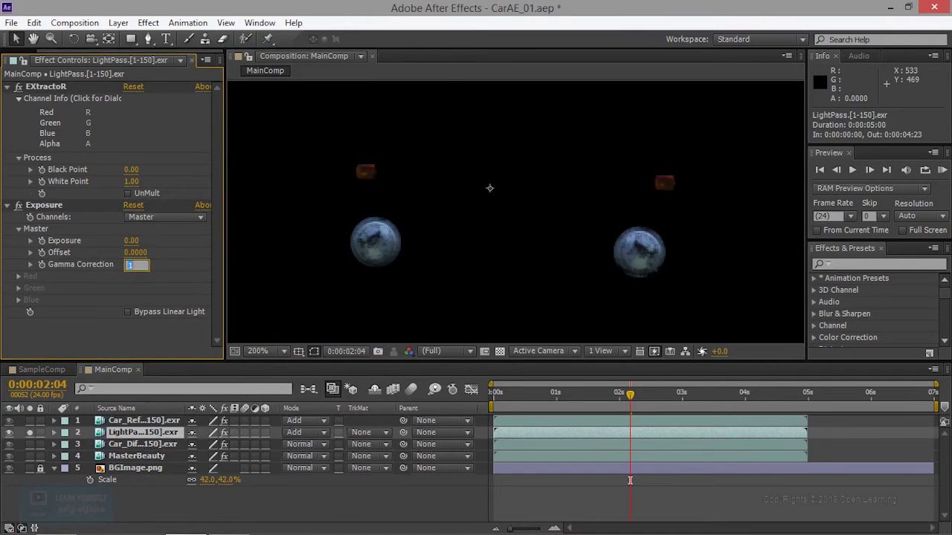
type("2.")
key("Return")
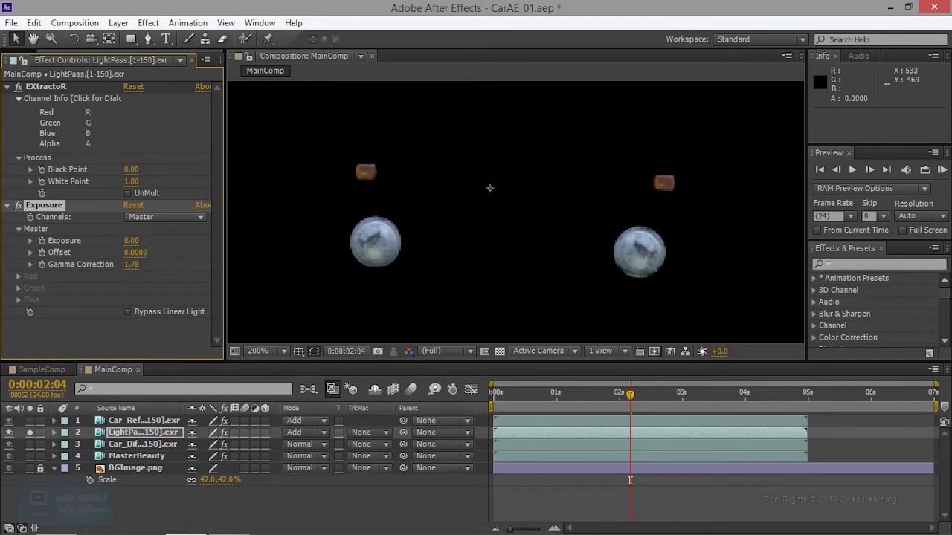
left_click_drag(131, 264, 131, 264)
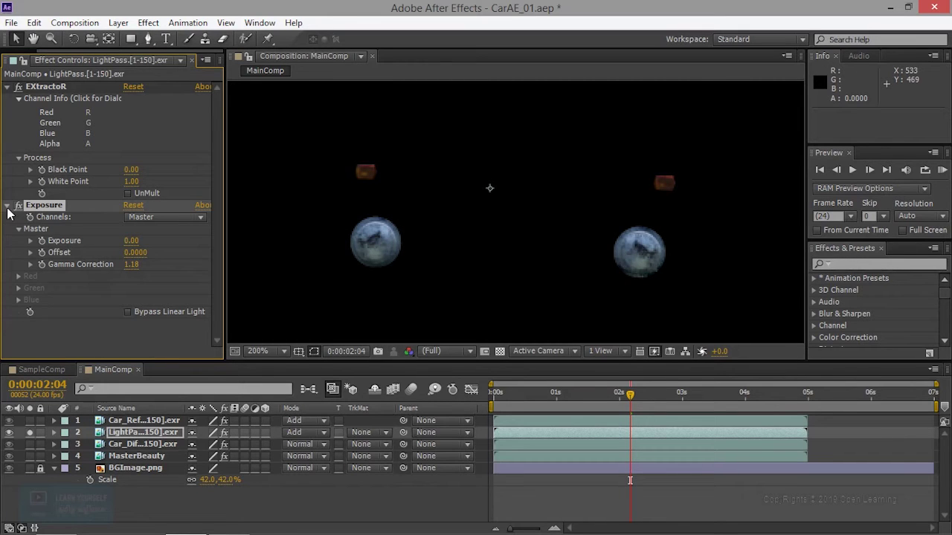
left_click(8, 207)
right_click(77, 276)
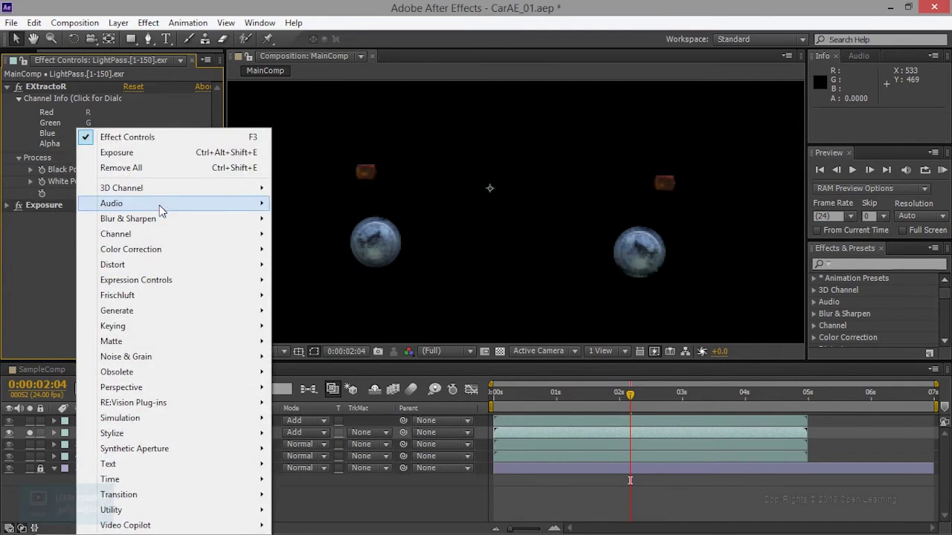
Apply Curves to LightPass and bend its RGB curve into a soft rising S-shape.
mouse_move(161, 257)
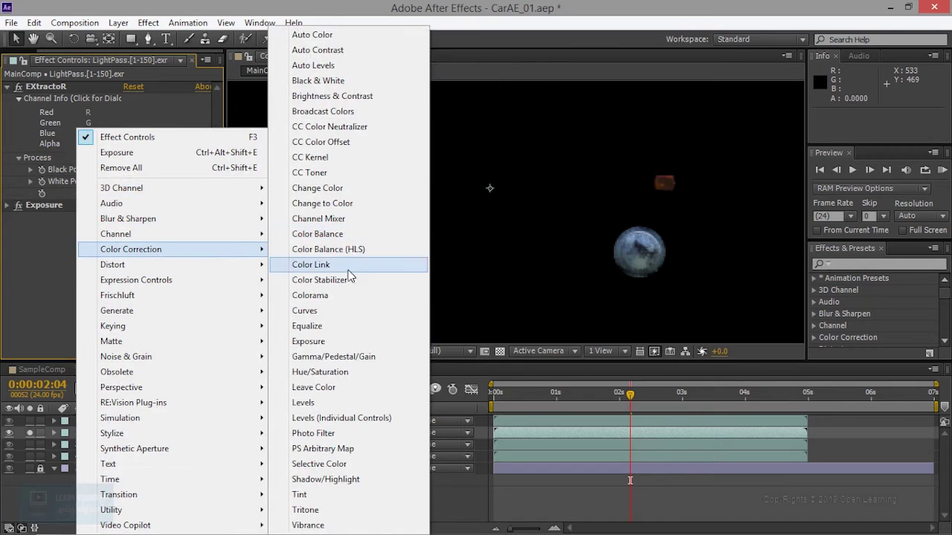
left_click(339, 311)
left_click_drag(112, 269, 116, 241)
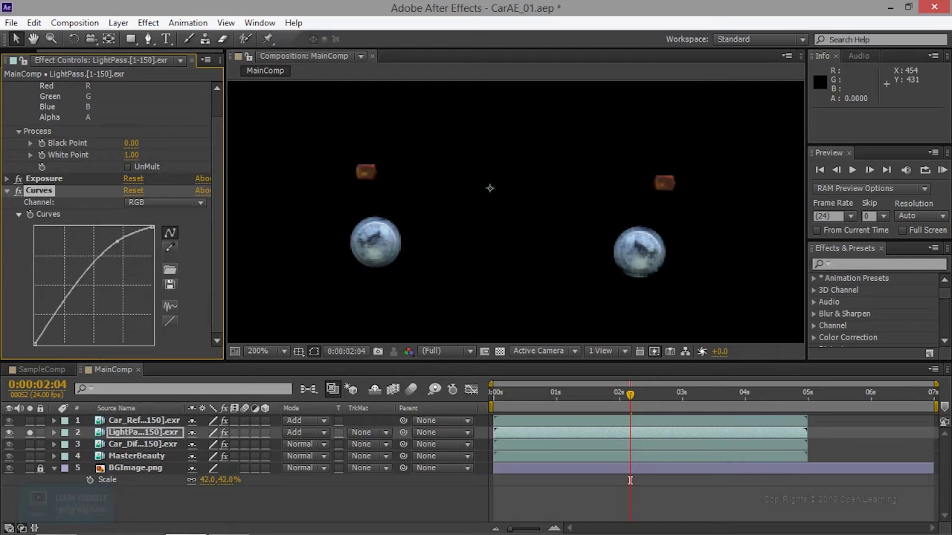
mouse_move(67, 299)
left_mouse_down()
mouse_move(68, 319)
mouse_move(82, 292)
left_mouse_up()
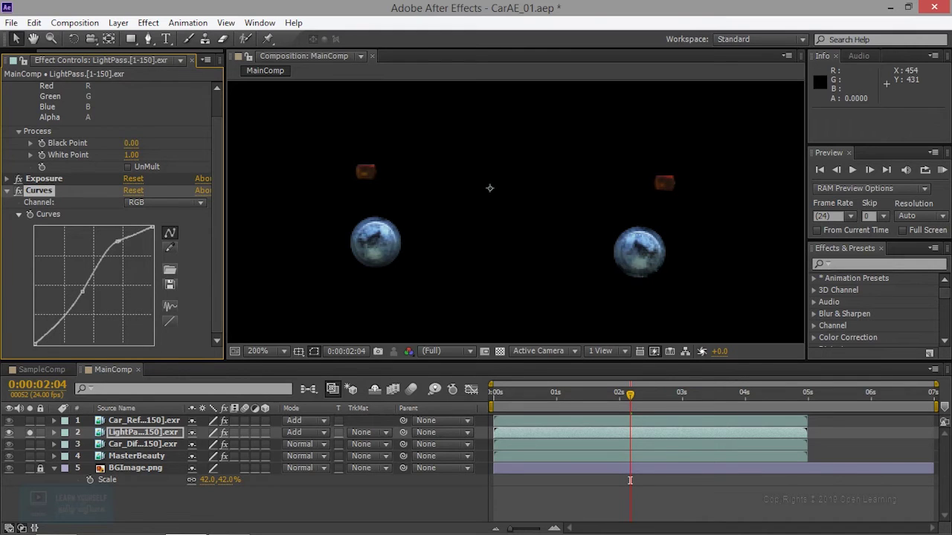
left_click_drag(133, 234, 133, 253)
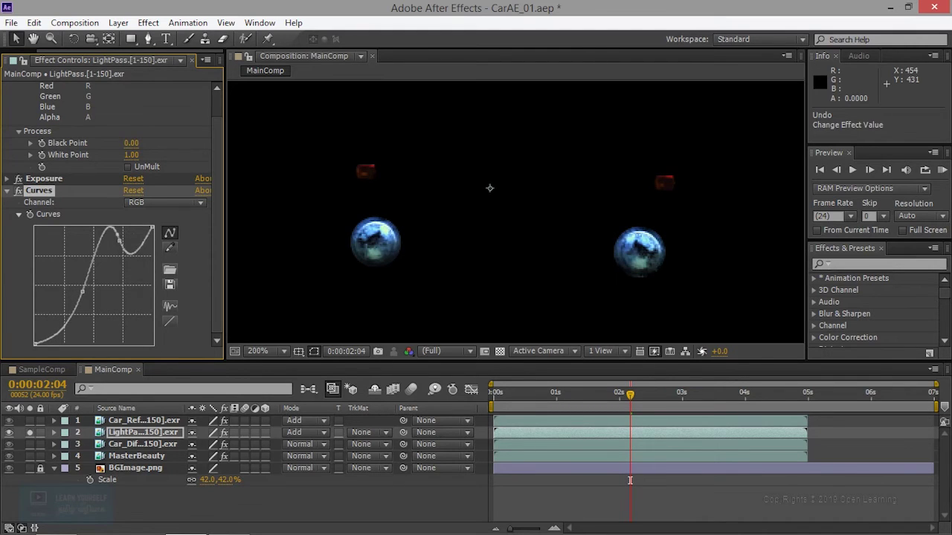
key("ctrl+z")
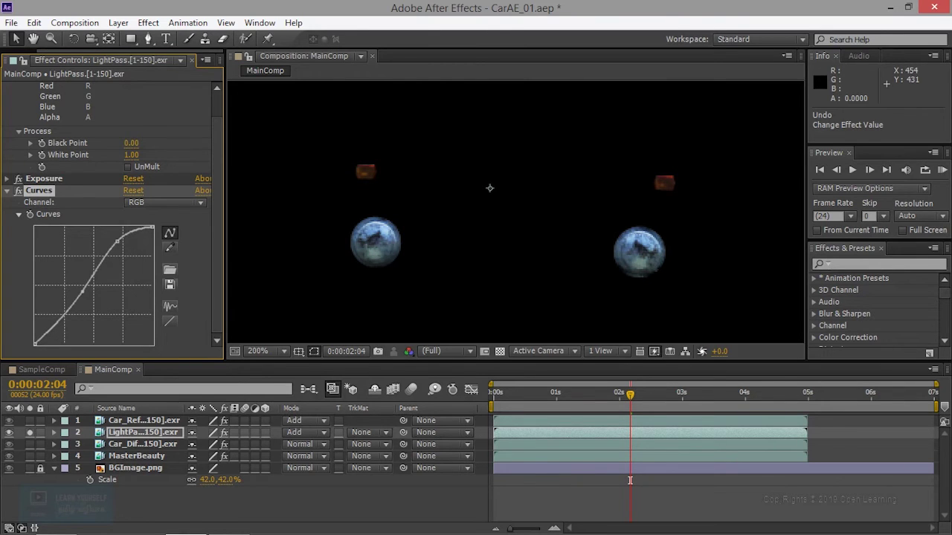
key("ctrl+shift+z")
key("ctrl+z")
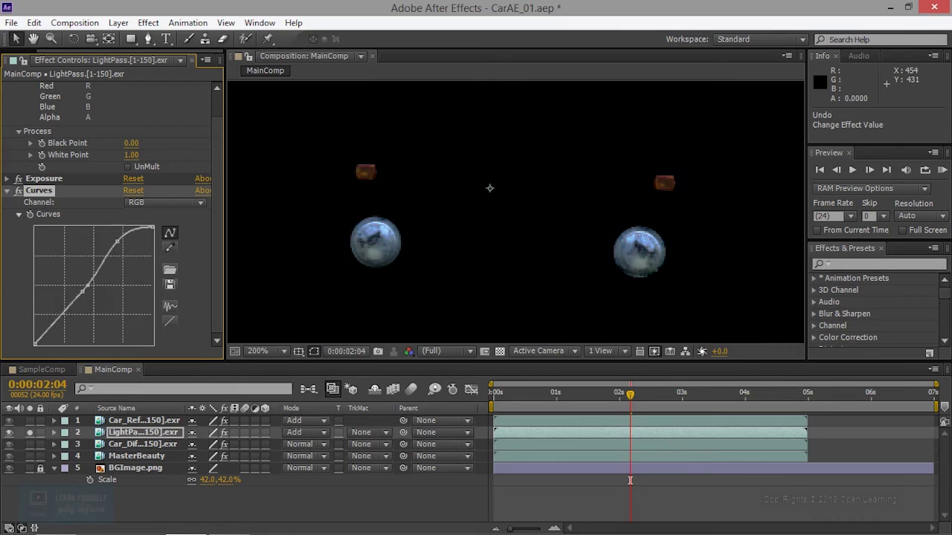
key("ctrl+z")
key("ctrl+z")
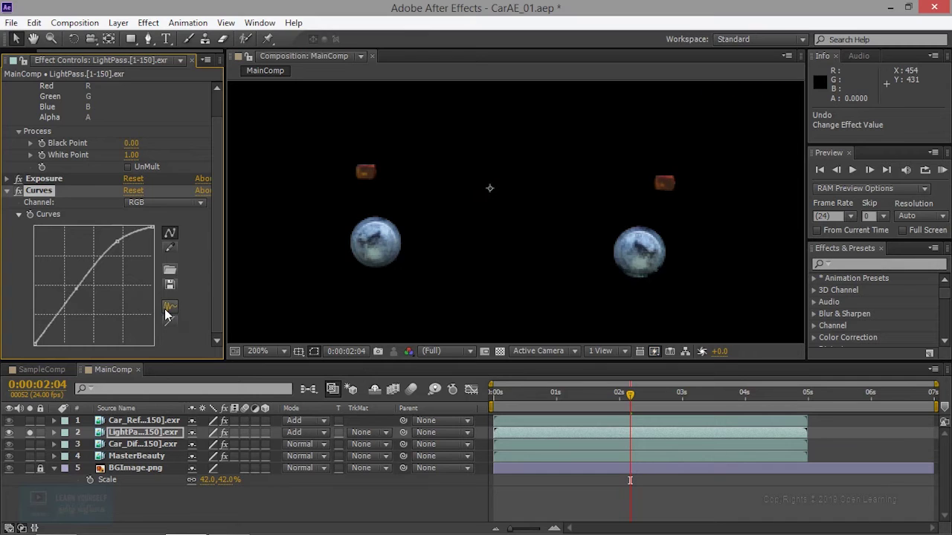
left_click(8, 192)
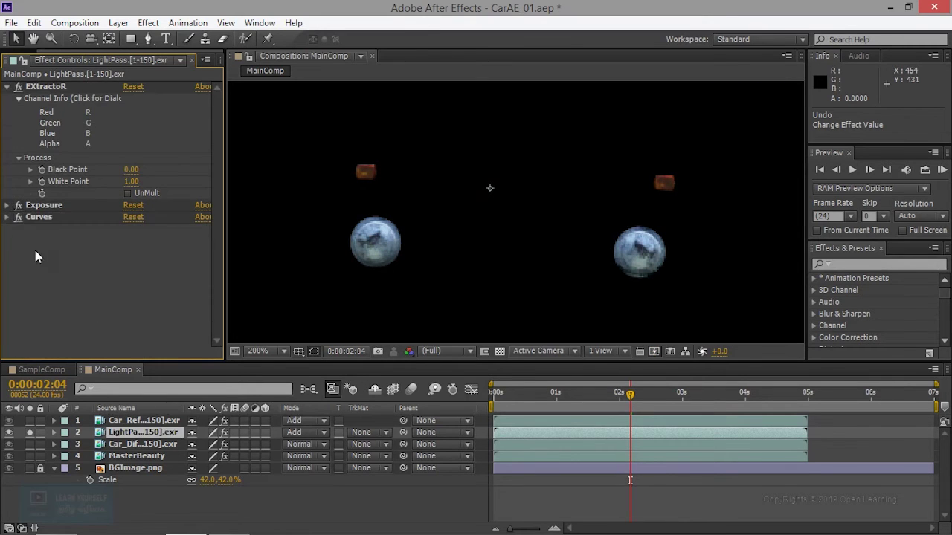
Add a Hue/Saturation effect to LightPass with Master Saturation raised to 30.
right_click(35, 253)
mouse_move(135, 249)
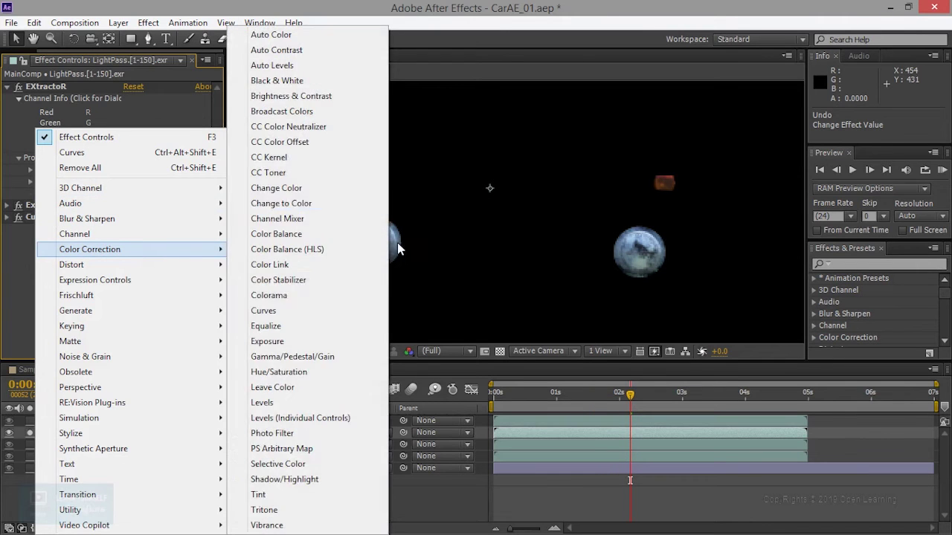
left_click(314, 370)
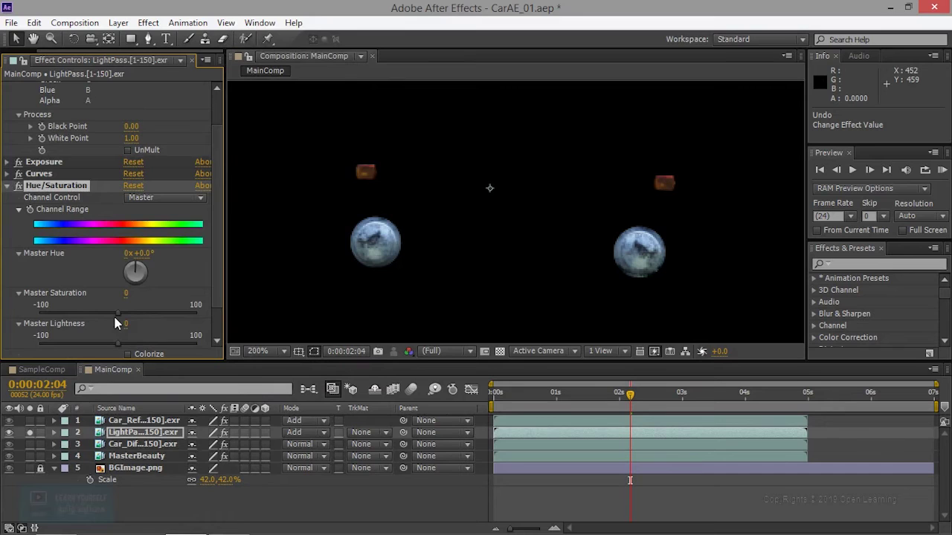
left_click_drag(119, 314, 137, 314)
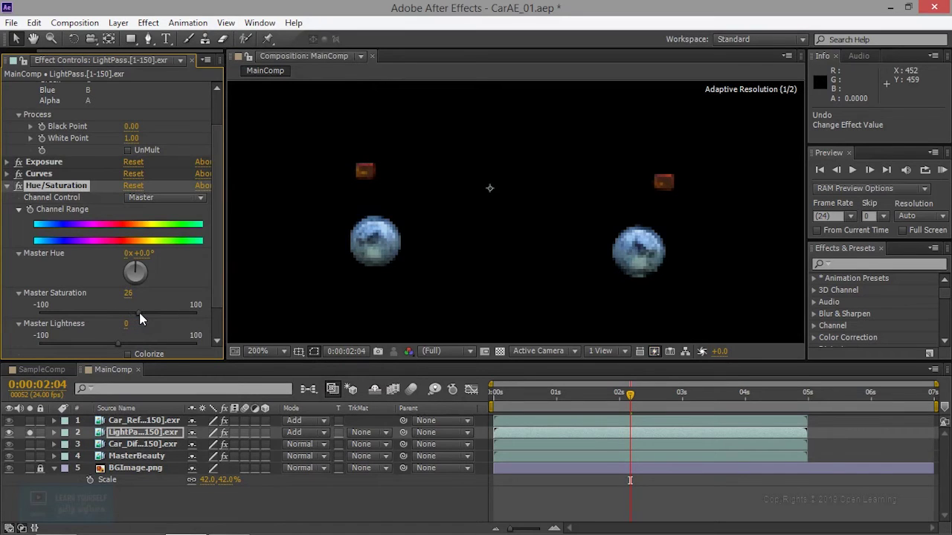
left_click_drag(139, 314, 142, 314)
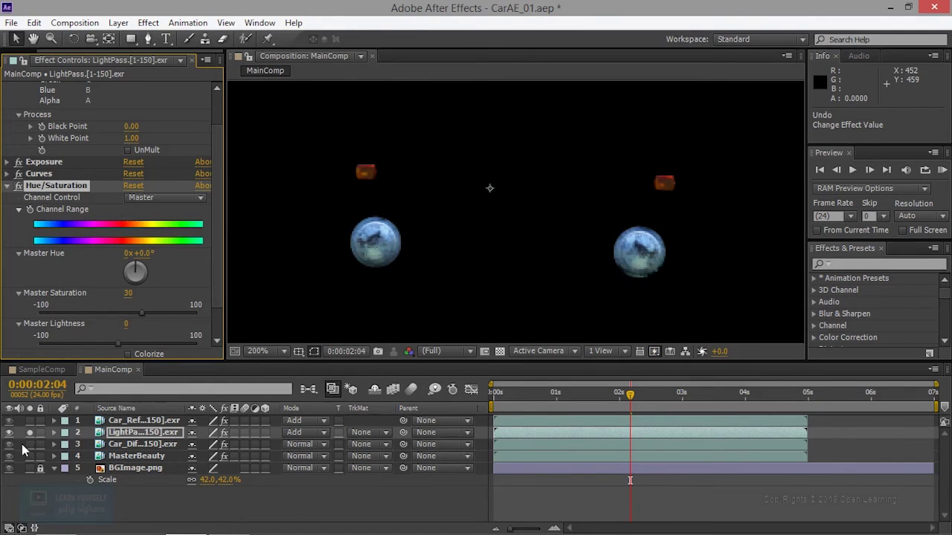
Unsolo LightPass and review the full composite at full size and resolution.
left_click(32, 433)
scroll(584, 255, "down", 2)
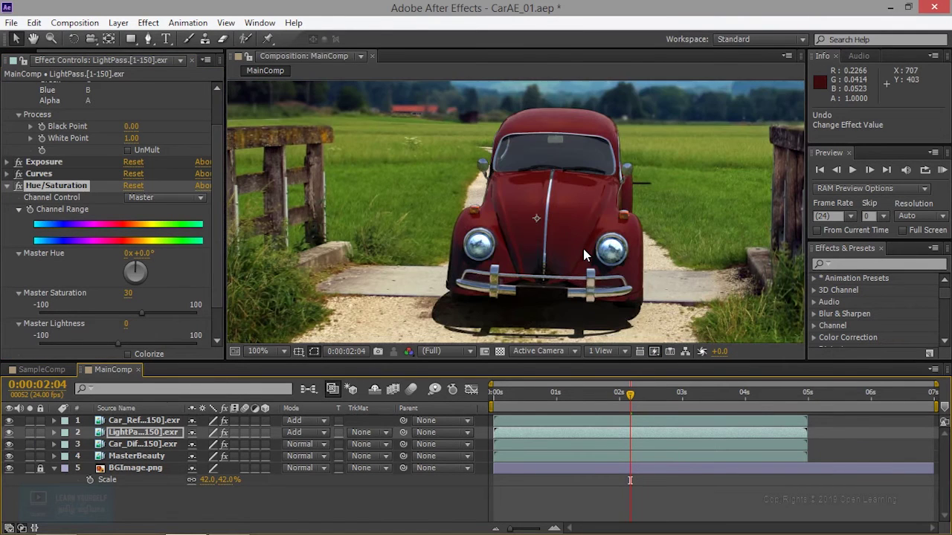
scroll(584, 255, "up", 2)
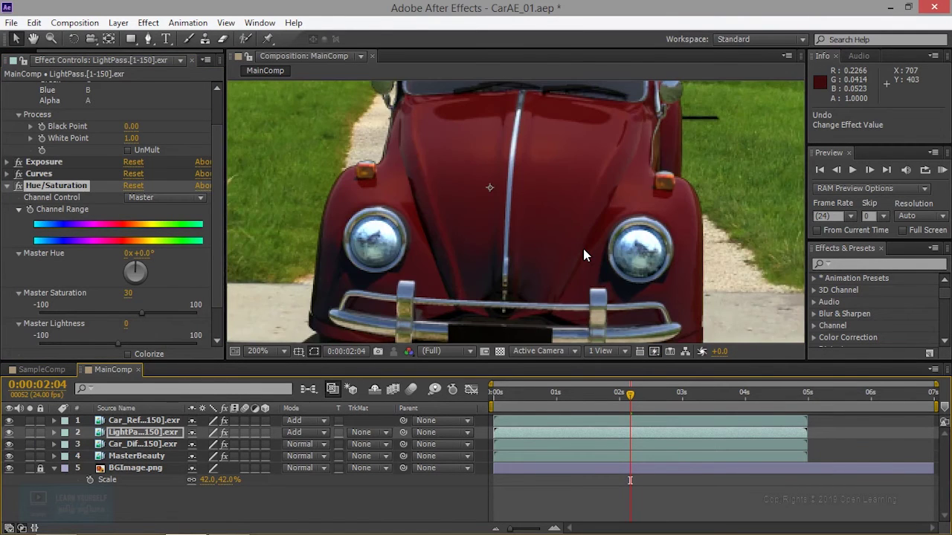
scroll(584, 255, "down", 2)
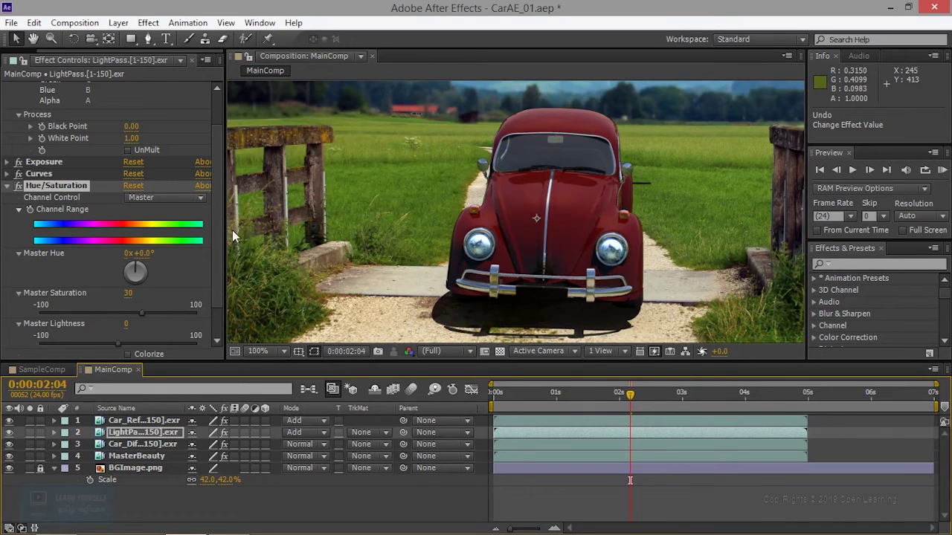
left_click(6, 64)
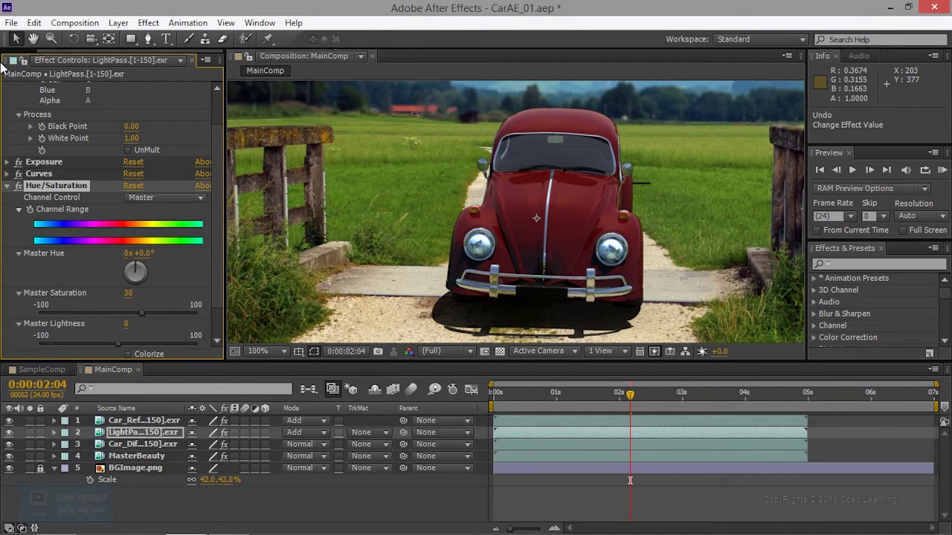
left_click(21, 61)
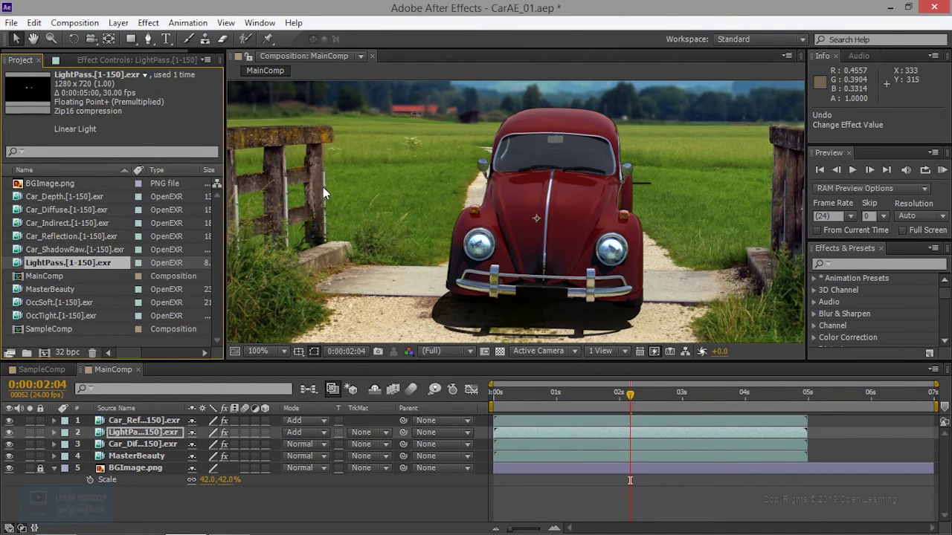
scroll(540, 241, "up", 1)
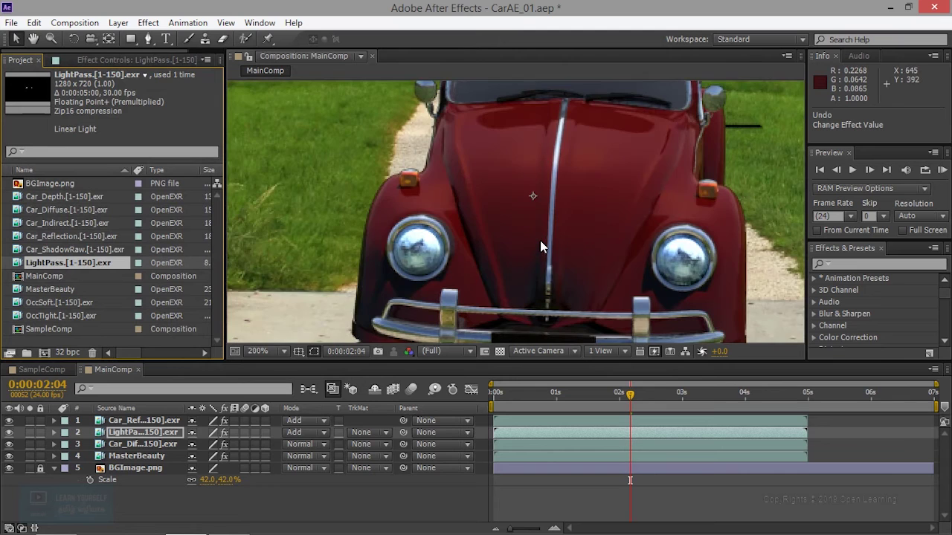
left_click_drag(540, 241, 491, 170)
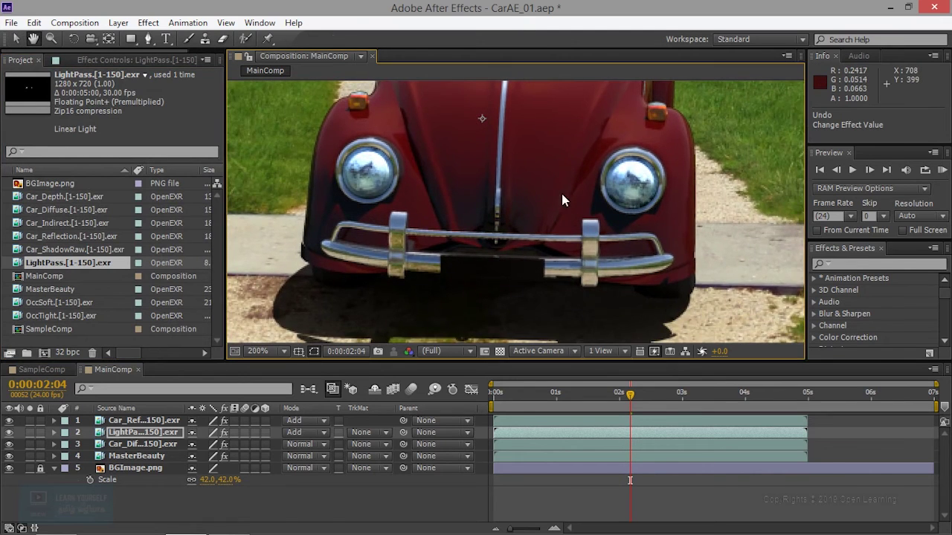
scroll(506, 238, "up", 1)
scroll(506, 242, "down", 1)
scroll(507, 242, "down", 1)
scroll(506, 243, "down", 1)
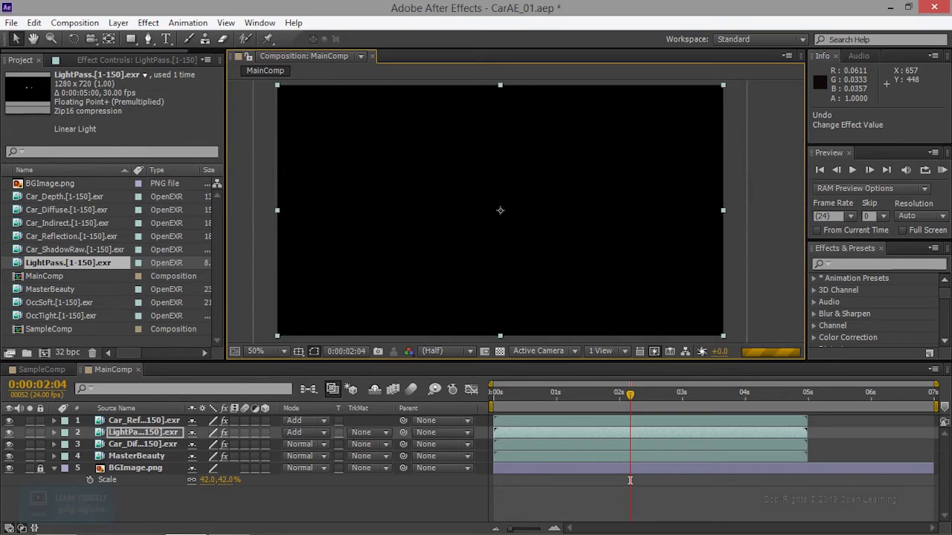
key("slash")
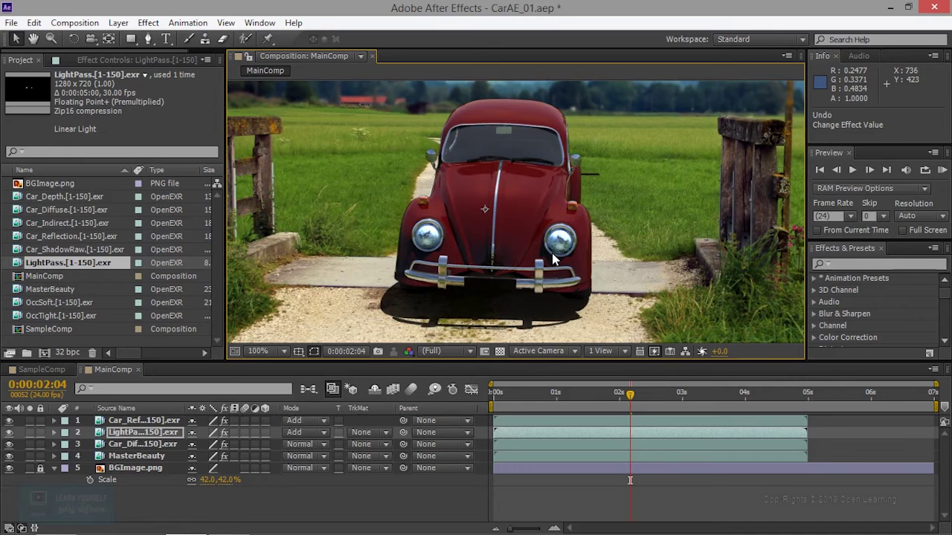
left_click(55, 306)
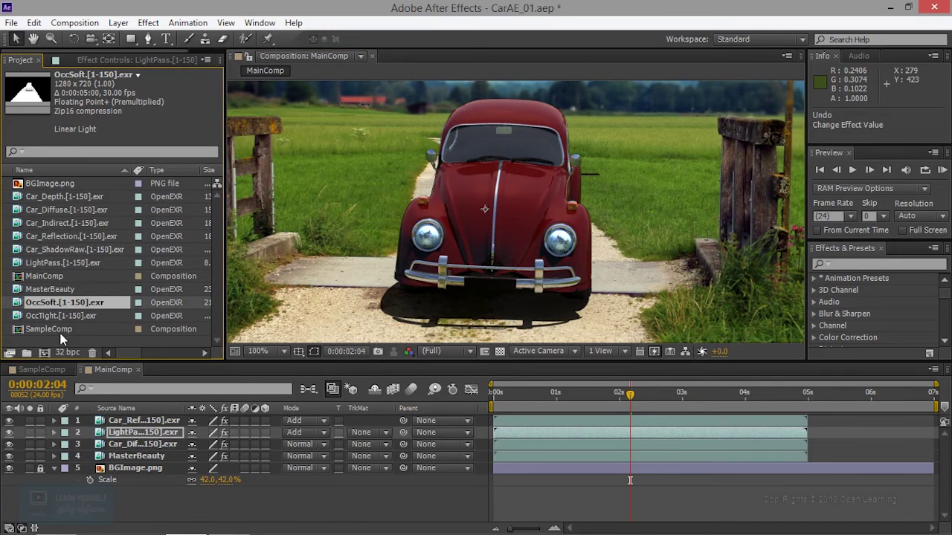
Place OccSoft.[1-150].exr below Car_Reflection in MainComp and set its mode to Multiply.
left_click(64, 317)
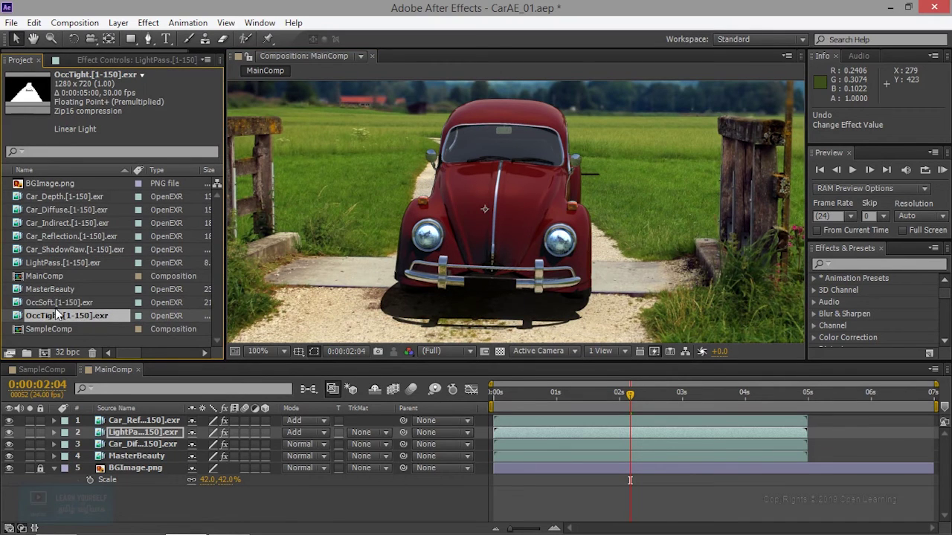
mouse_move(56, 301)
left_mouse_down()
mouse_move(72, 398)
mouse_move(109, 422)
left_mouse_up()
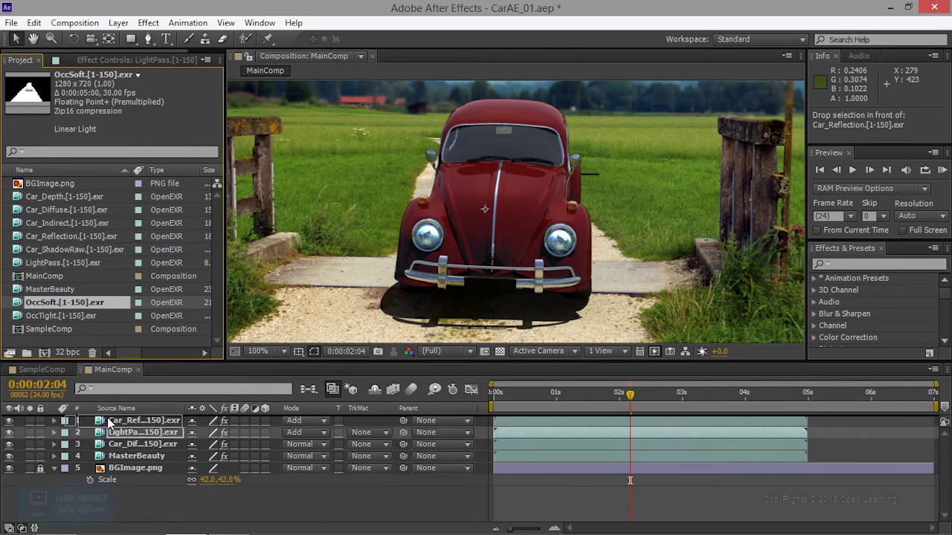
left_click_drag(109, 421, 110, 432)
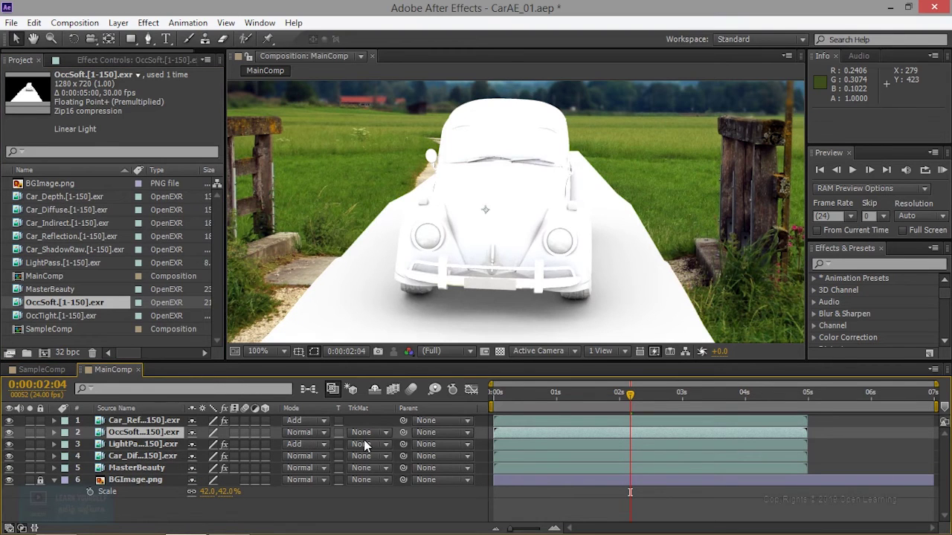
left_click(319, 433)
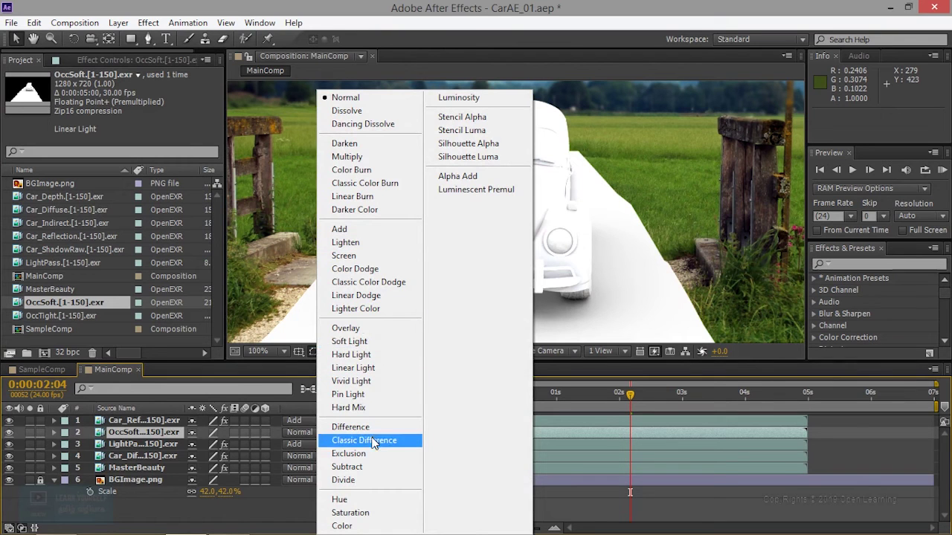
left_click(364, 157)
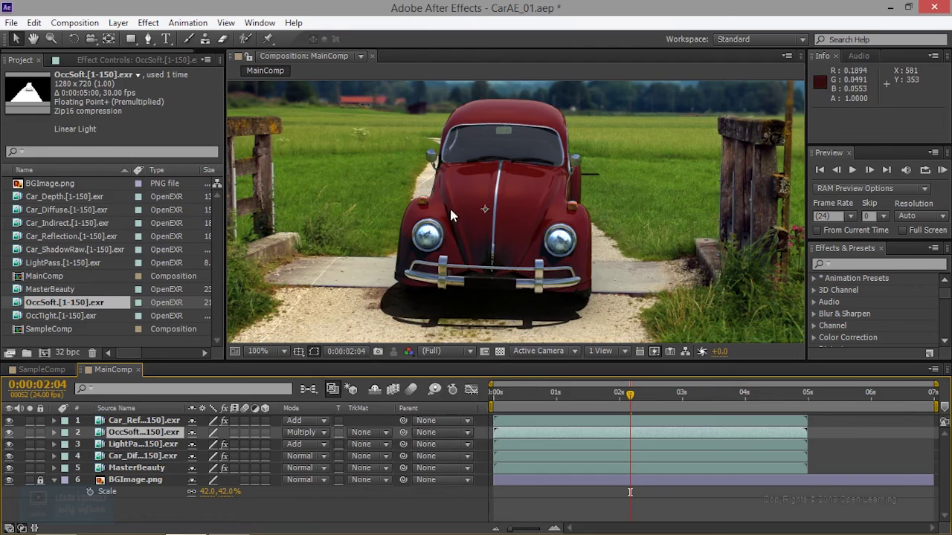
Toggle OccSoft's visibility repeatedly to compare the headlight with and without occlusion.
scroll(437, 227, "up", 4)
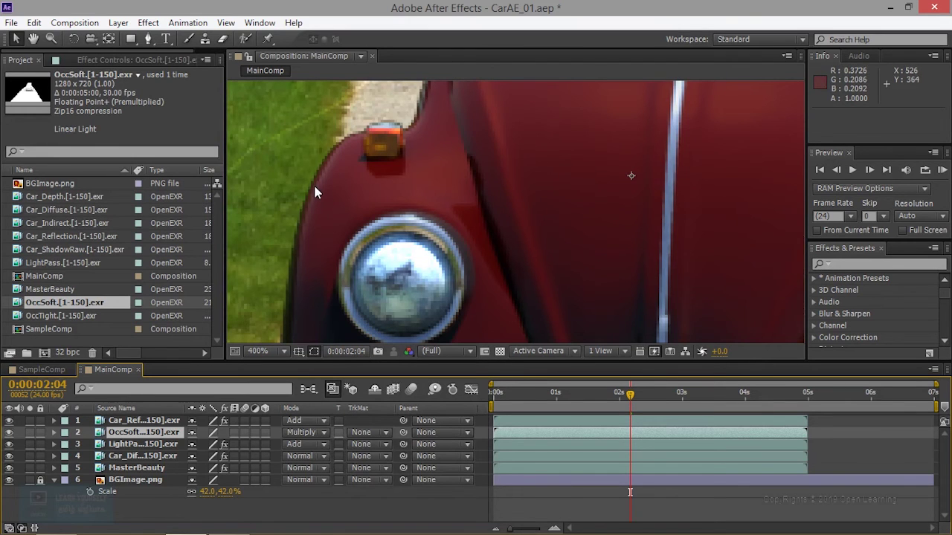
left_click(10, 432)
left_click(10, 433)
left_click(10, 434)
left_click(10, 434)
left_click(10, 433)
left_click(10, 433)
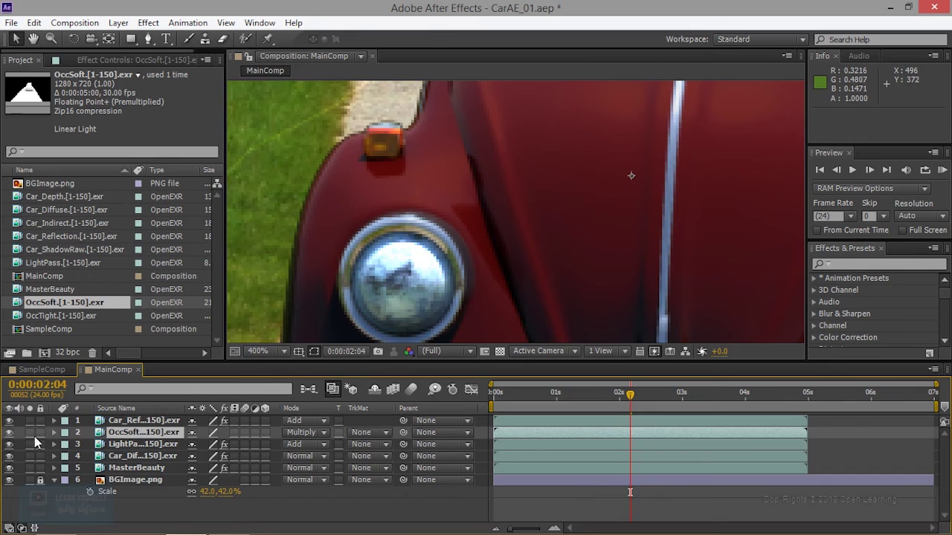
left_click(10, 434)
left_click(10, 434)
left_click(10, 434)
left_click(10, 434)
left_click(116, 435)
right_click(118, 436)
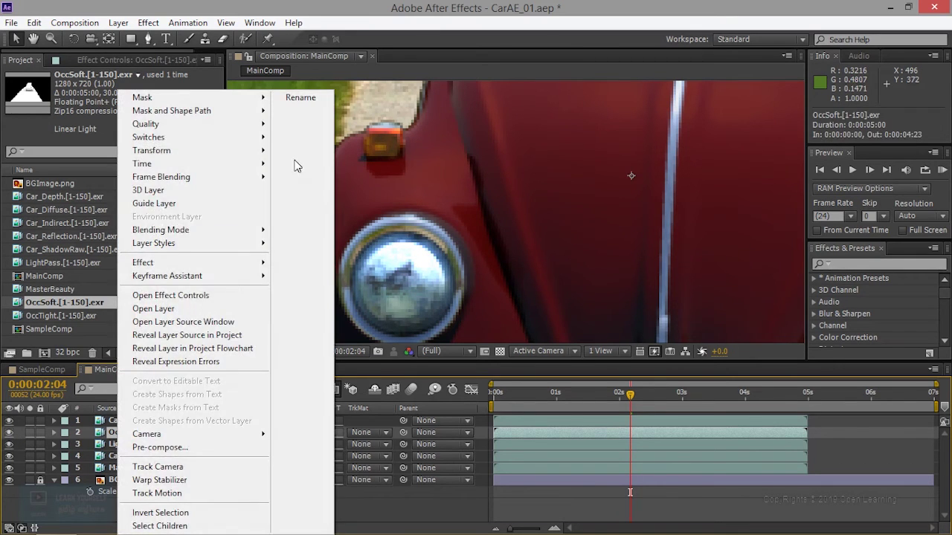
Apply EXtractoR to OccSoft with the A channel as alpha.
mouse_move(253, 272)
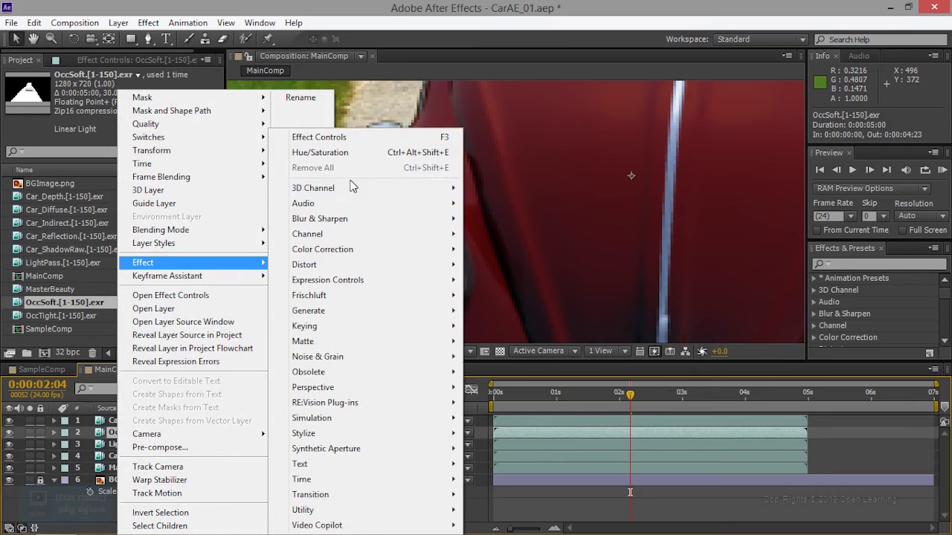
mouse_move(353, 191)
left_click(510, 235)
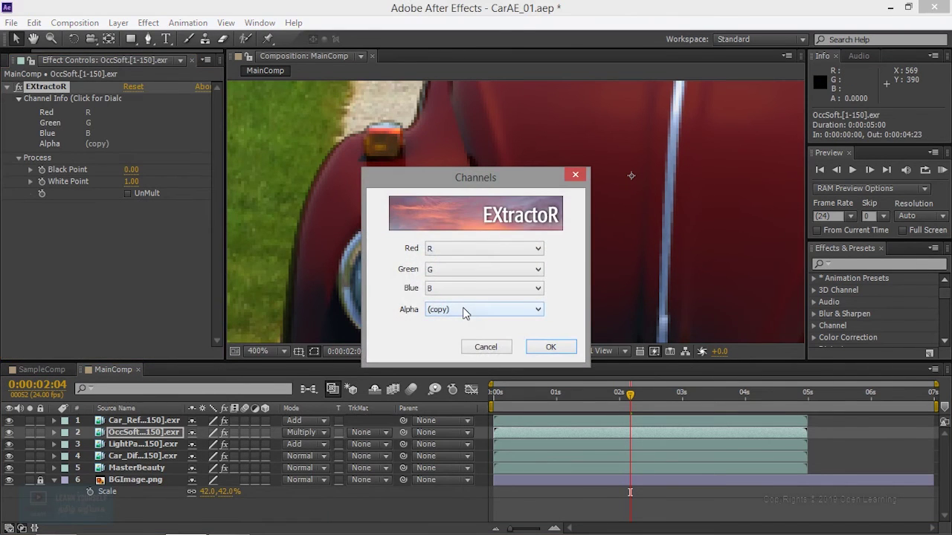
left_click(463, 311)
left_click(467, 325)
left_click(551, 348)
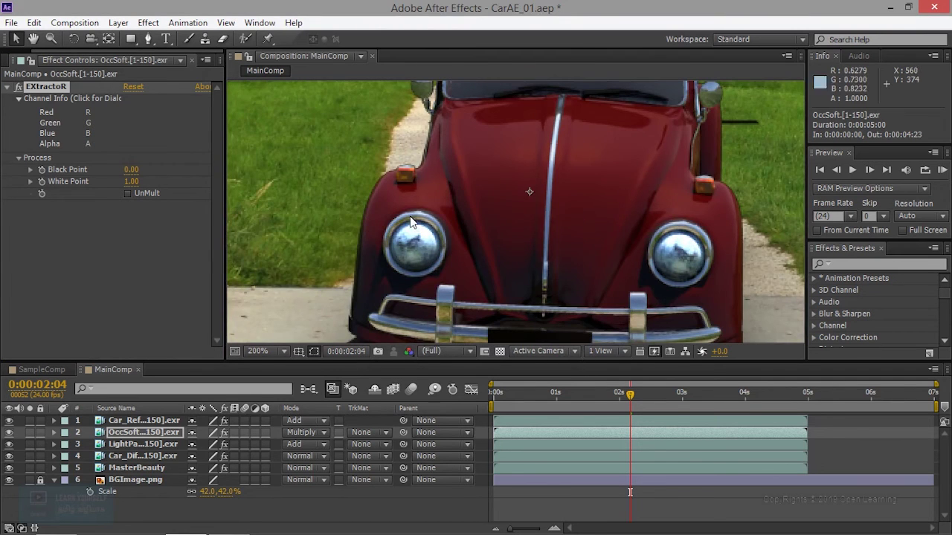
Compare the composite with OccSoft on and off, then solo OccSoft.
scroll(373, 238, "up", 2)
scroll(373, 238, "up", 1)
scroll(373, 239, "up", 1)
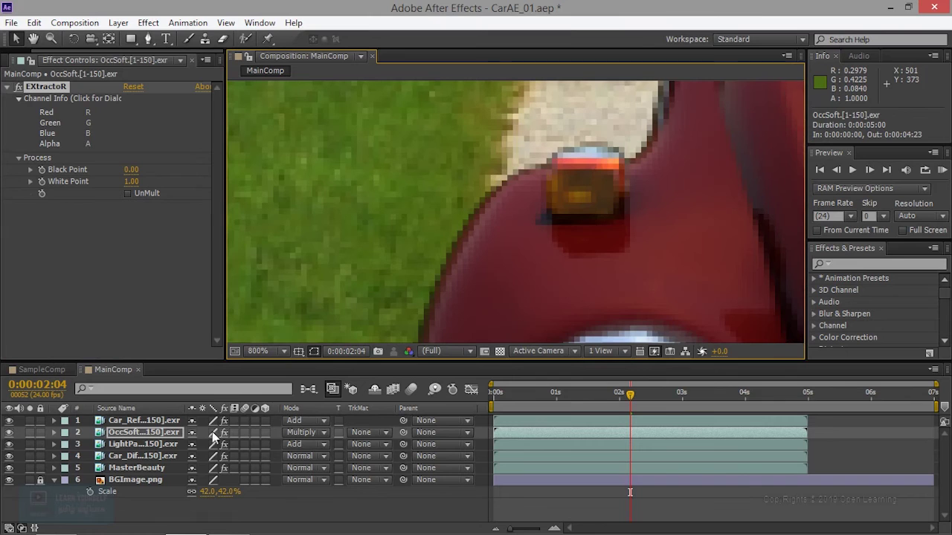
left_click(8, 434)
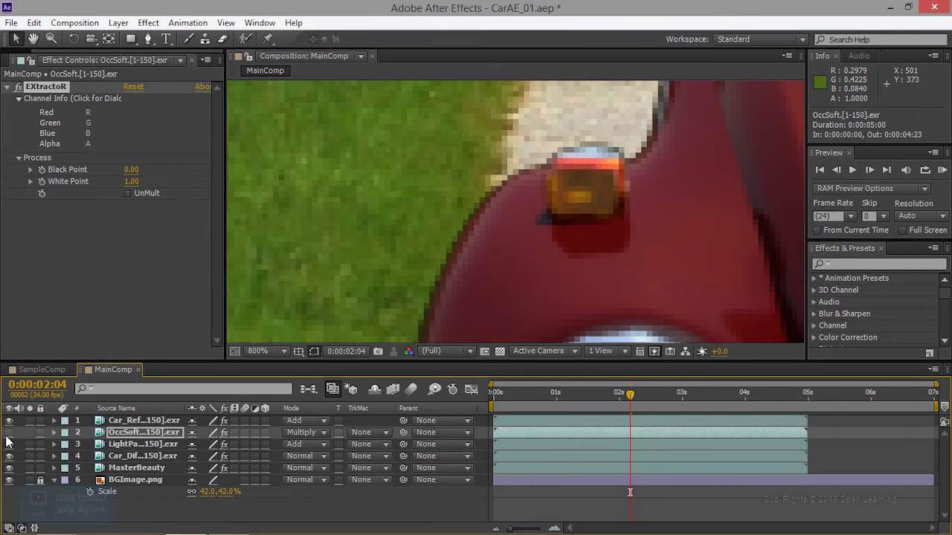
left_click(7, 434)
left_click(9, 432)
scroll(410, 230, "down", 2)
scroll(415, 251, "down", 2)
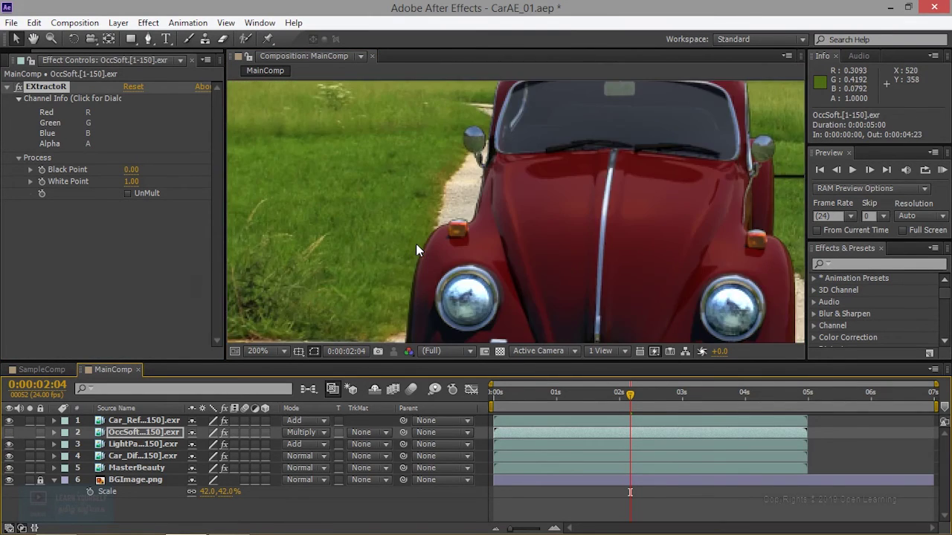
left_click(9, 433)
left_click(30, 433)
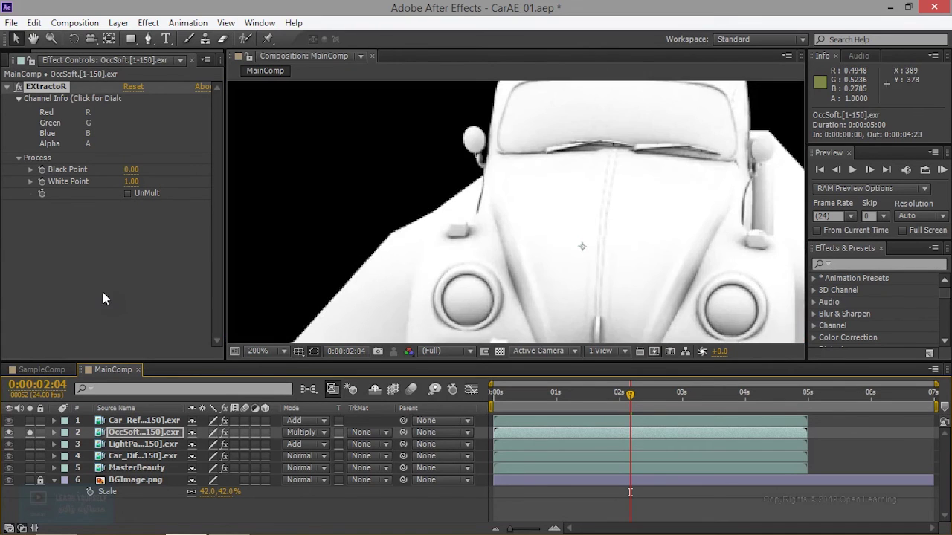
right_click(104, 292)
Add an Exposure effect to OccSoft with Gamma Correction committed at 2.20.
mouse_move(212, 193)
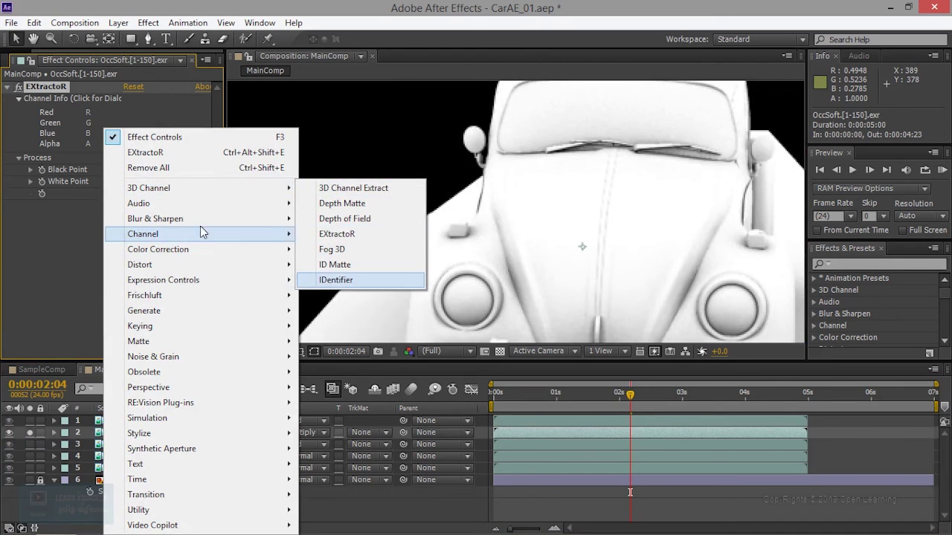
mouse_move(197, 253)
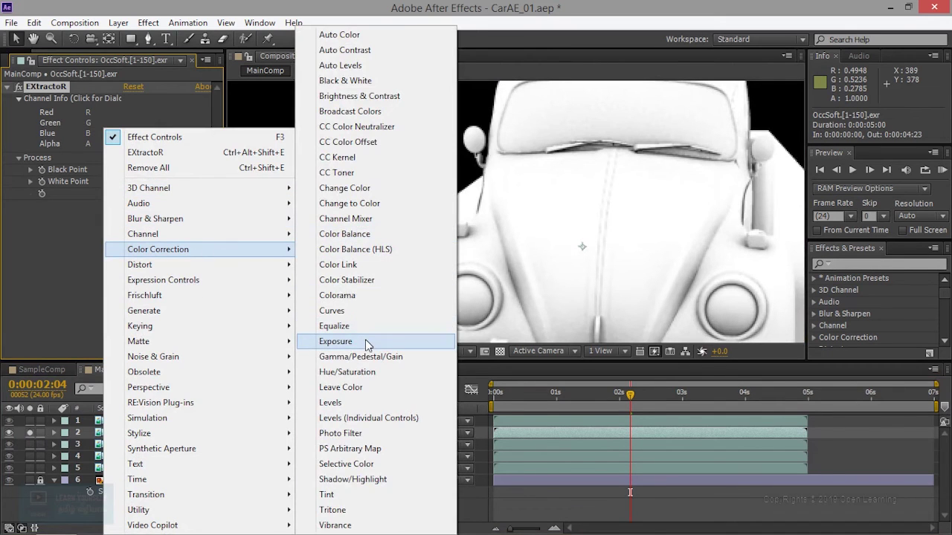
left_click(365, 338)
left_click(131, 265)
type("2.2")
key("Return")
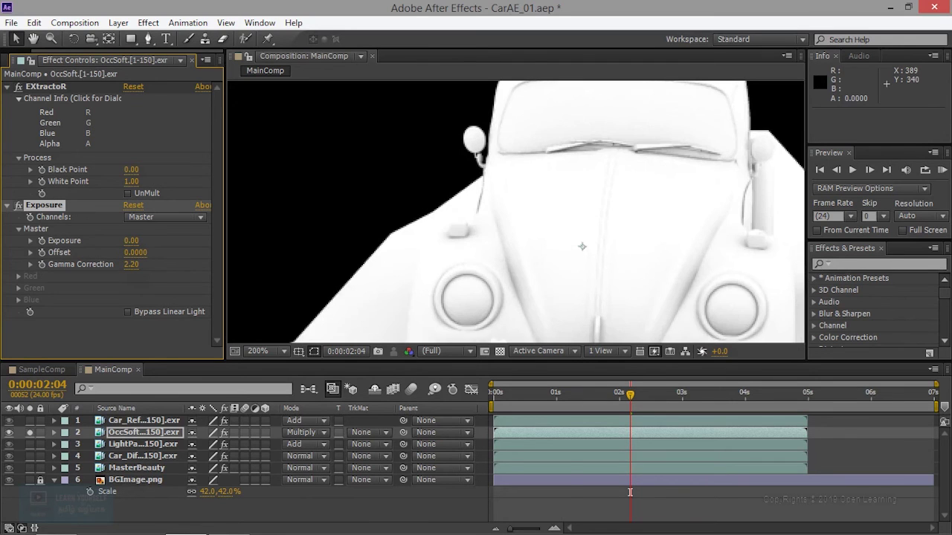
Raise Gamma Correction to 2.52 and pan from bumper to hood to check the occlusion.
scroll(474, 226, "down", 2)
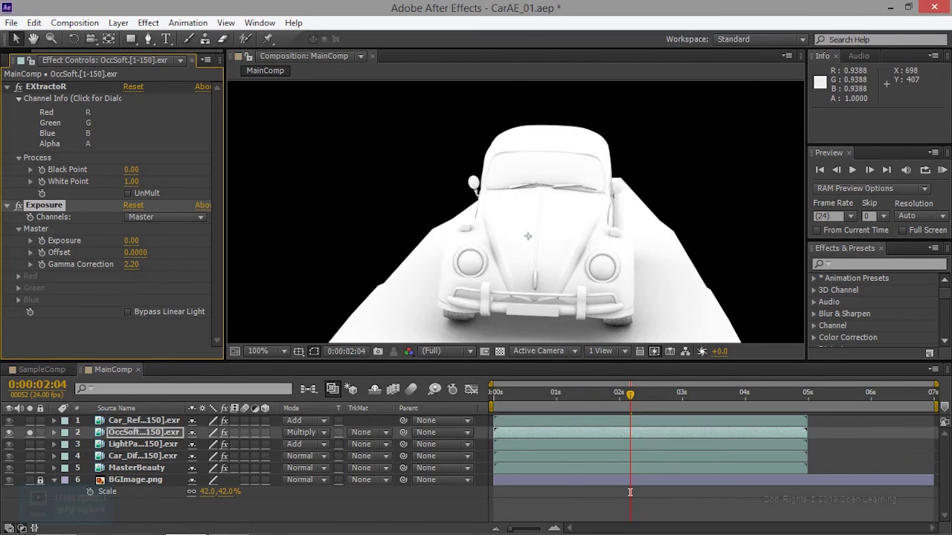
scroll(476, 256, "up", 1)
scroll(483, 255, "up", 2)
scroll(488, 254, "up", 1)
scroll(506, 253, "down", 1)
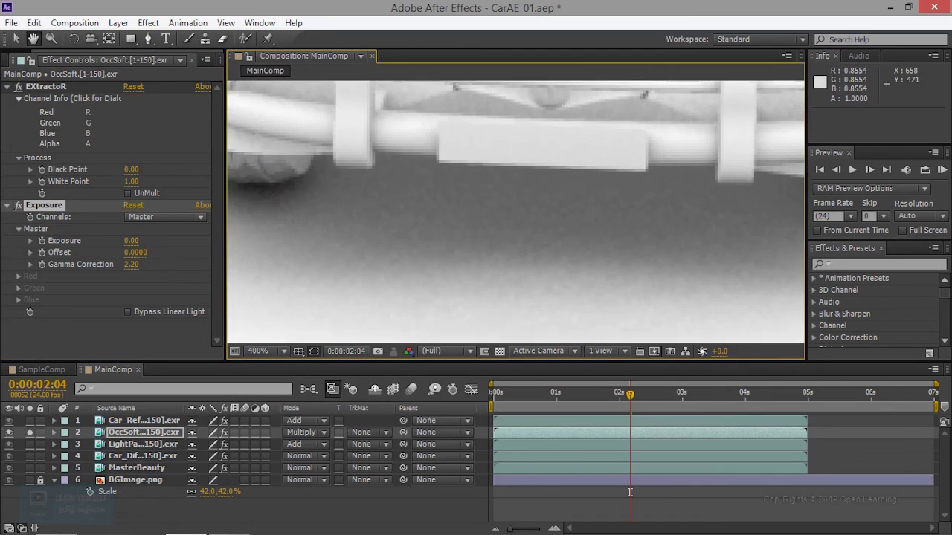
scroll(497, 239, "down", 1)
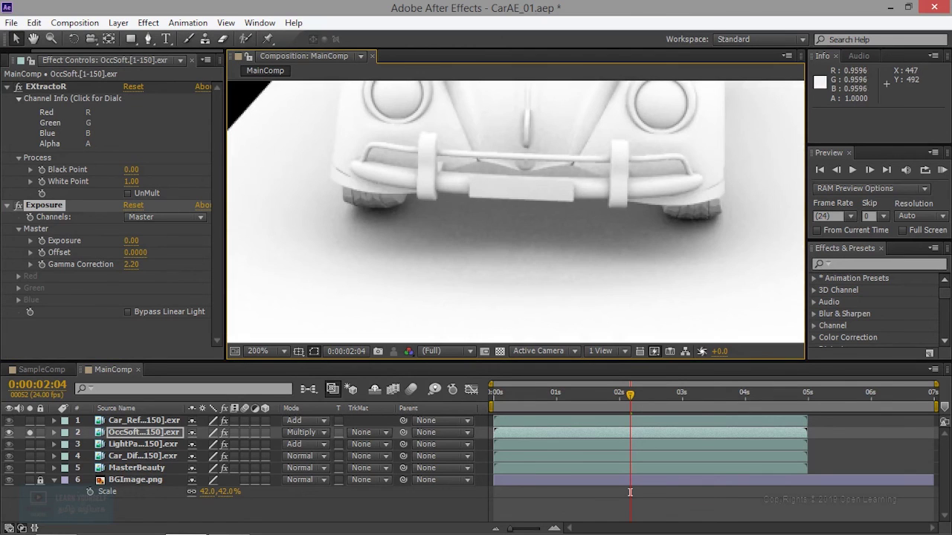
left_click_drag(131, 264, 140, 264)
key("h")
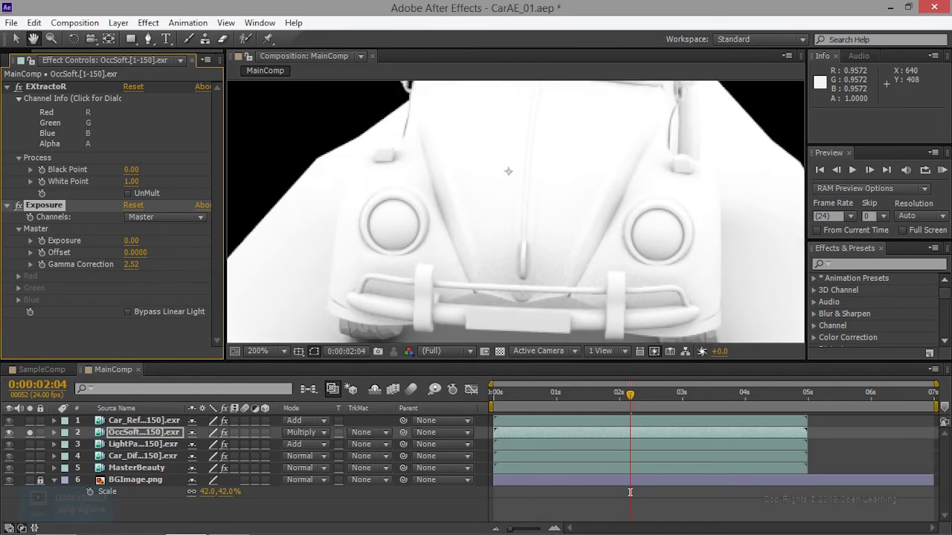
left_click_drag(506, 90, 499, 233)
scroll(260, 218, "down", 1)
scroll(265, 238, "up", 1)
key("v")
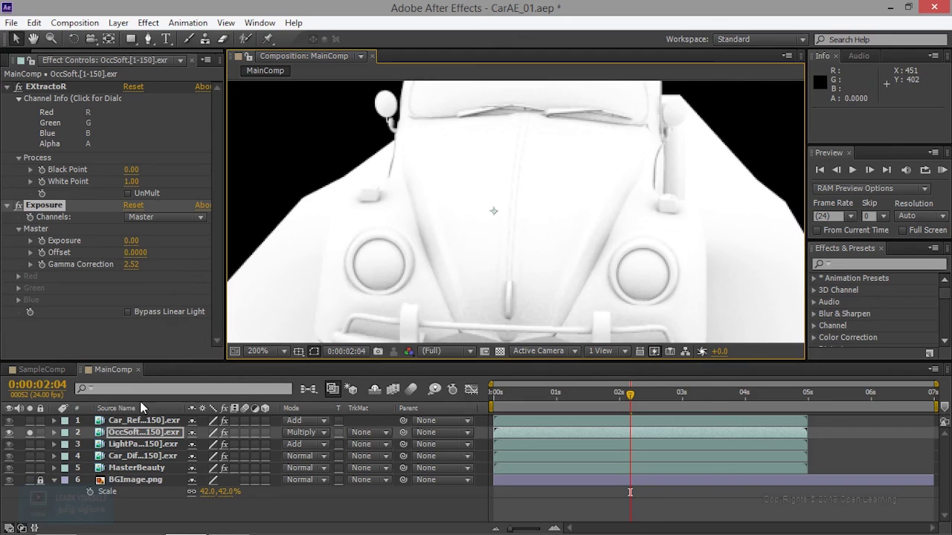
scroll(418, 203, "down", 1)
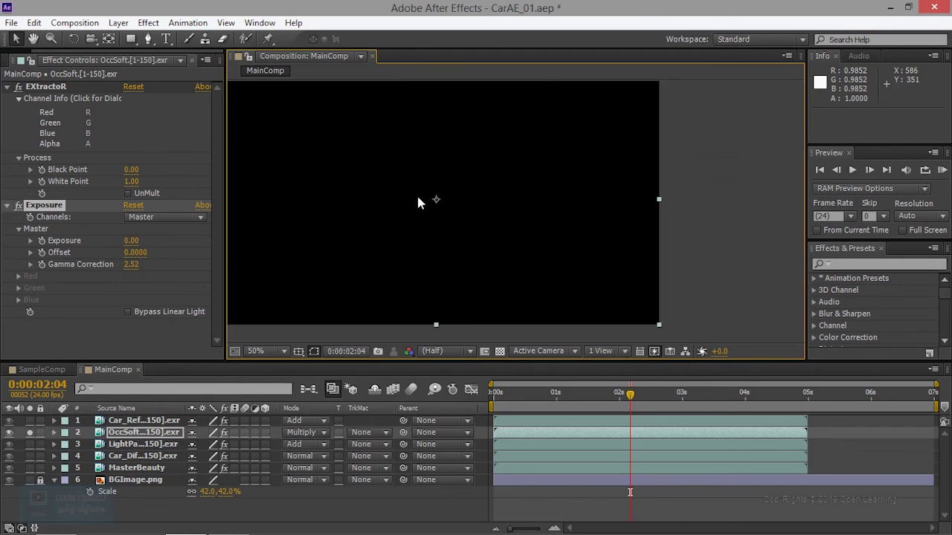